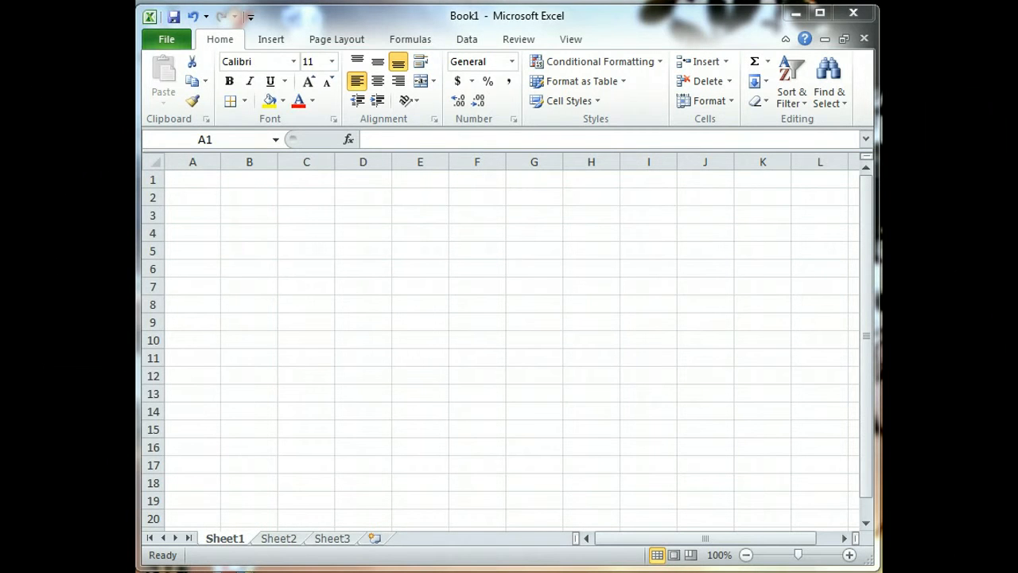
Enter the title GENERAL JOURNAL in cell A1.
click(185, 177)
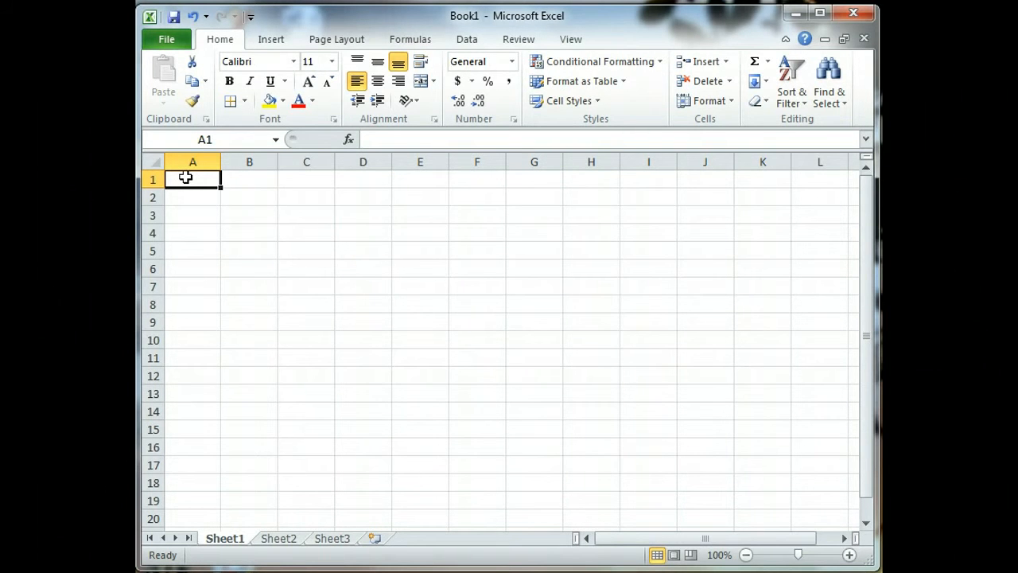
text(GE)
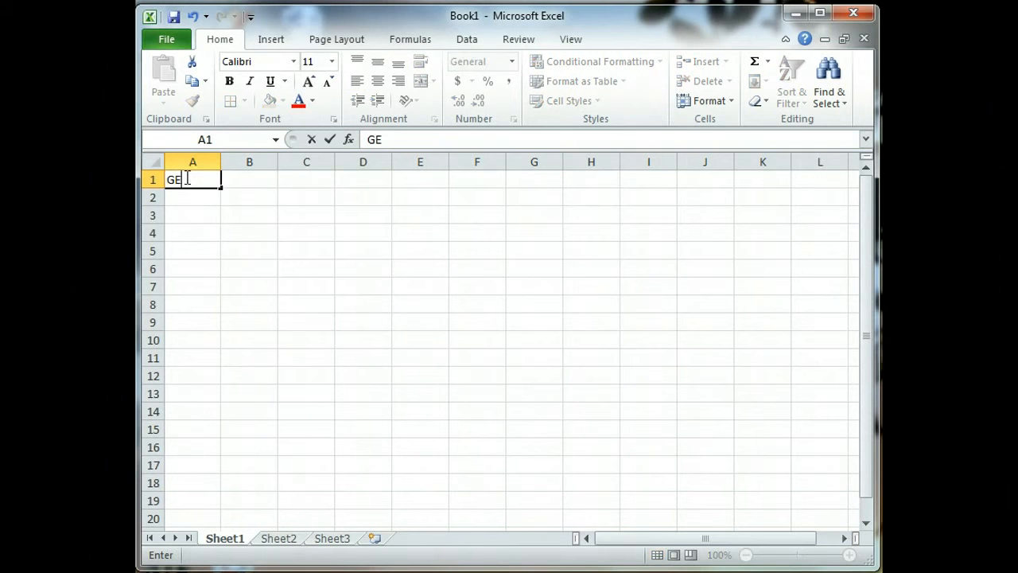
text(NERAL)
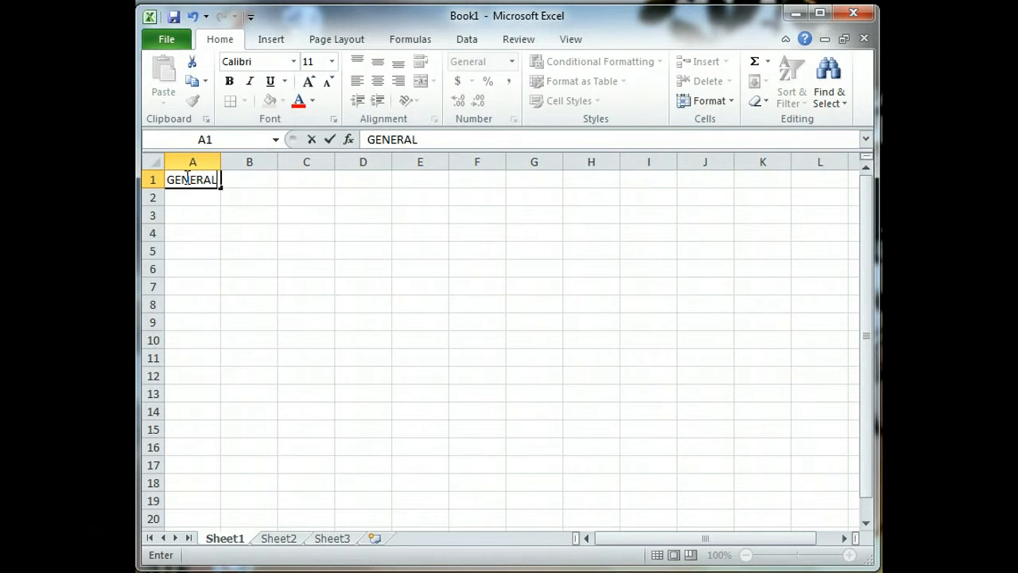
text( JOURNAL)
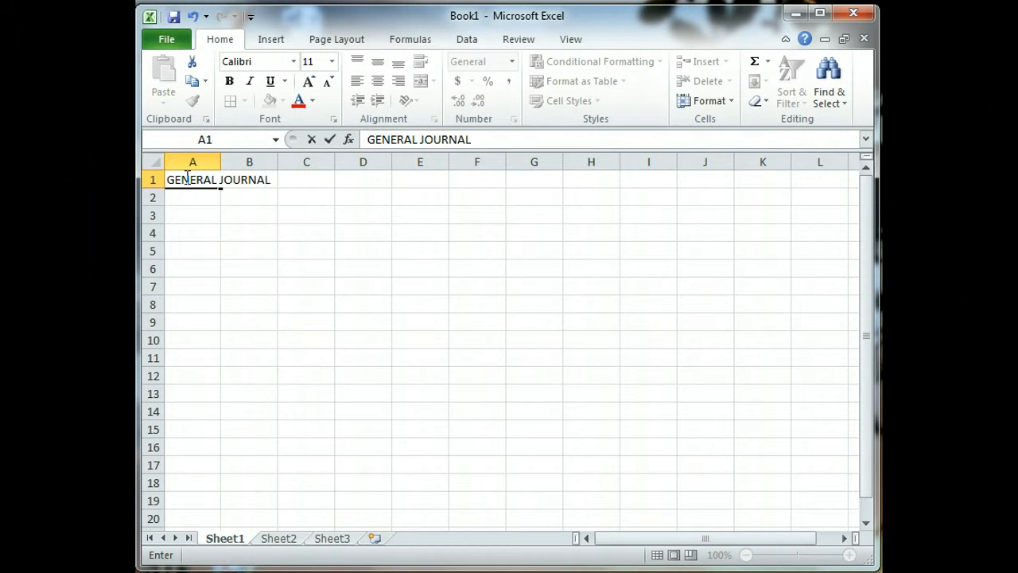
key(Return)
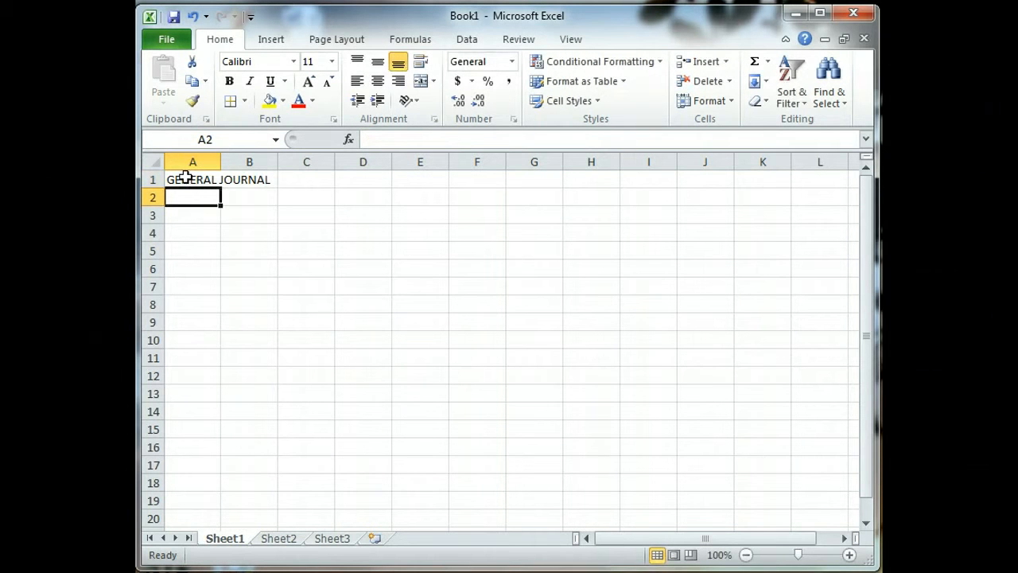
Narrow column A slightly so its edge falls just after the word GENERAL in the title.
click(184, 176)
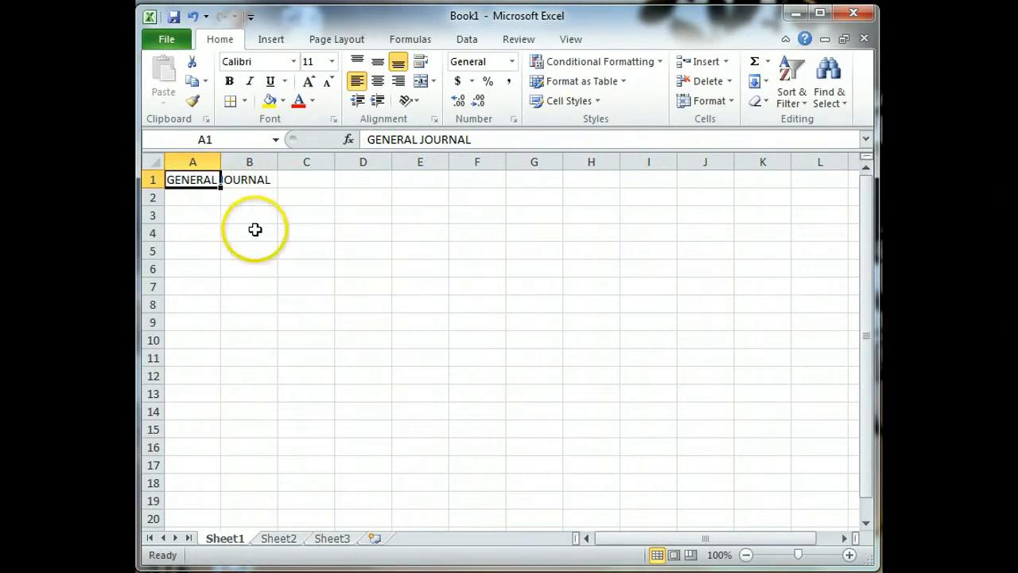
click(247, 179)
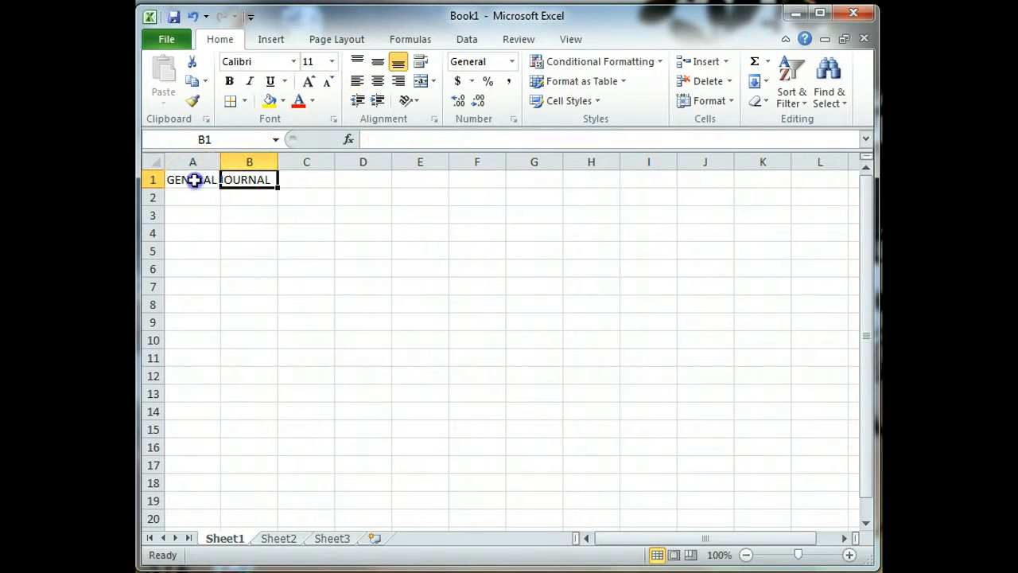
click(194, 181)
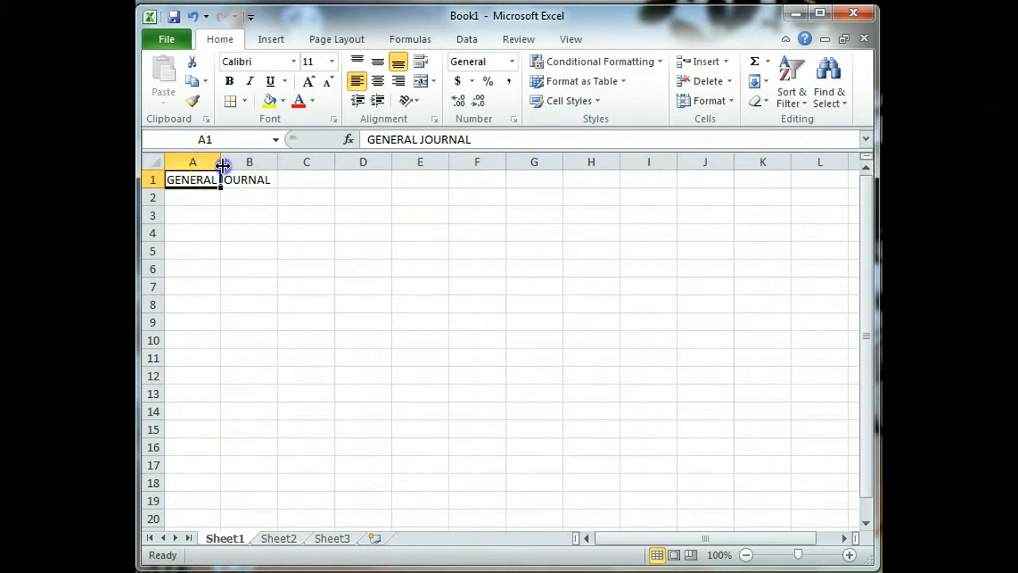
mouse_move(223, 165)
mouse_down()
mouse_move(271, 167)
mouse_move(218, 161)
mouse_up()
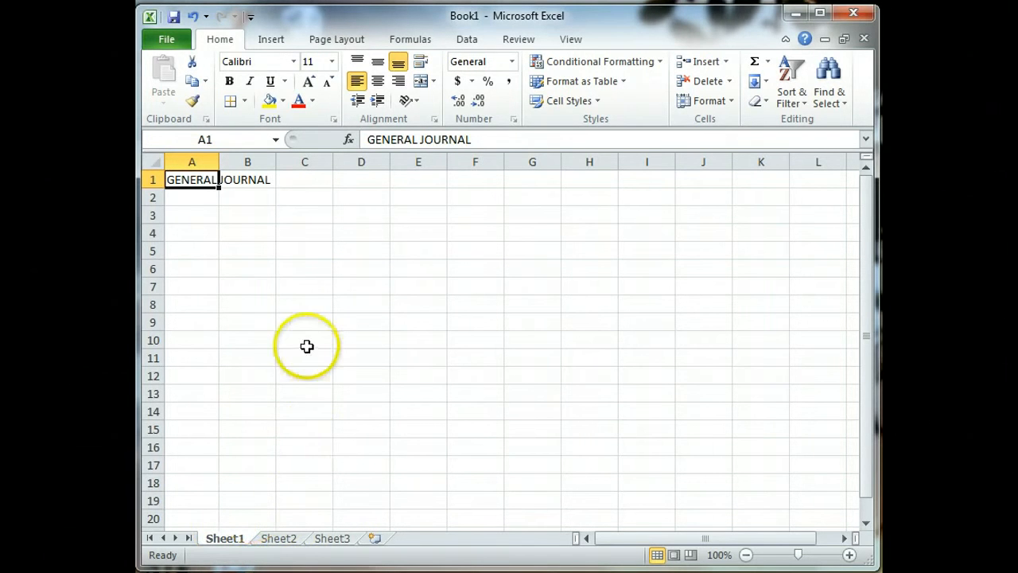
Enter the column heading DATE in cell B2.
click(262, 198)
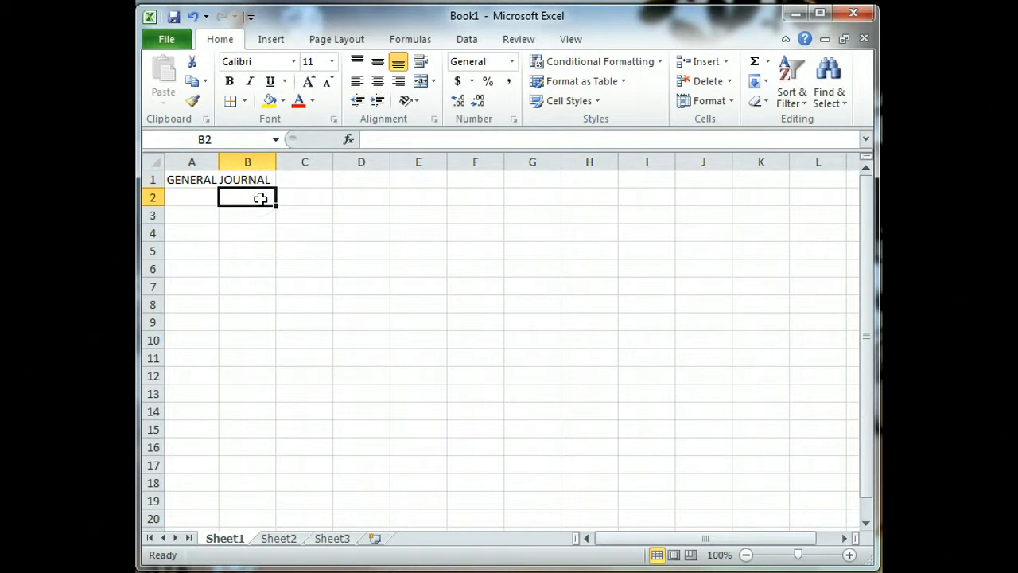
text(DATE)
key(Return)
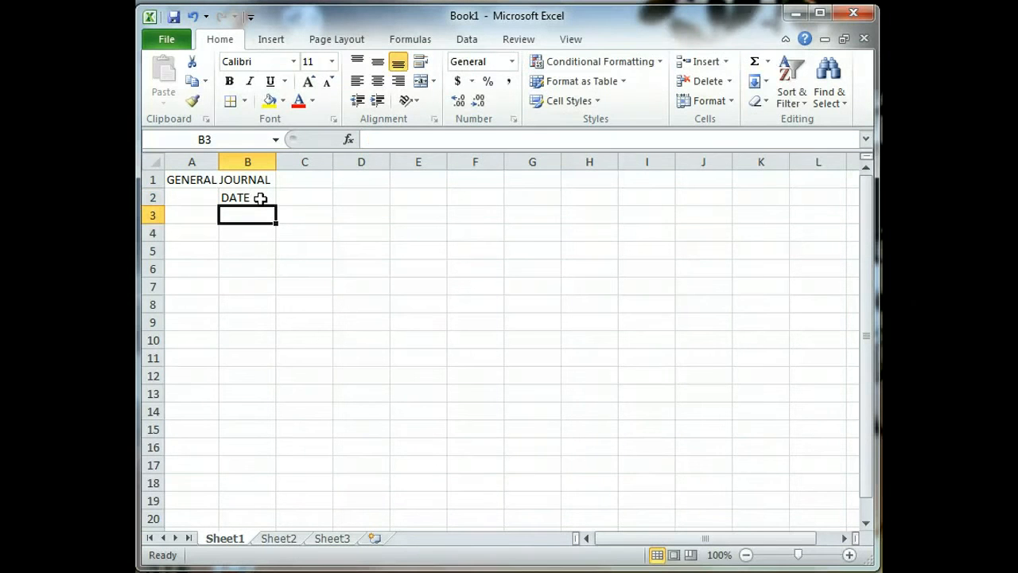
Start the line numbering in column A with 1 in cell A3 and 2 in cell A4.
key(Left)
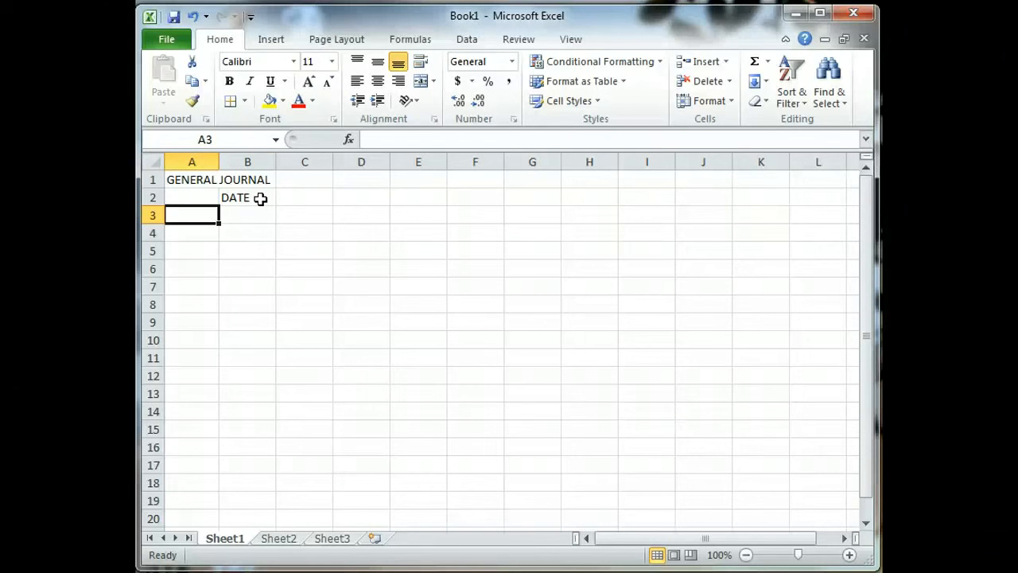
text(1)
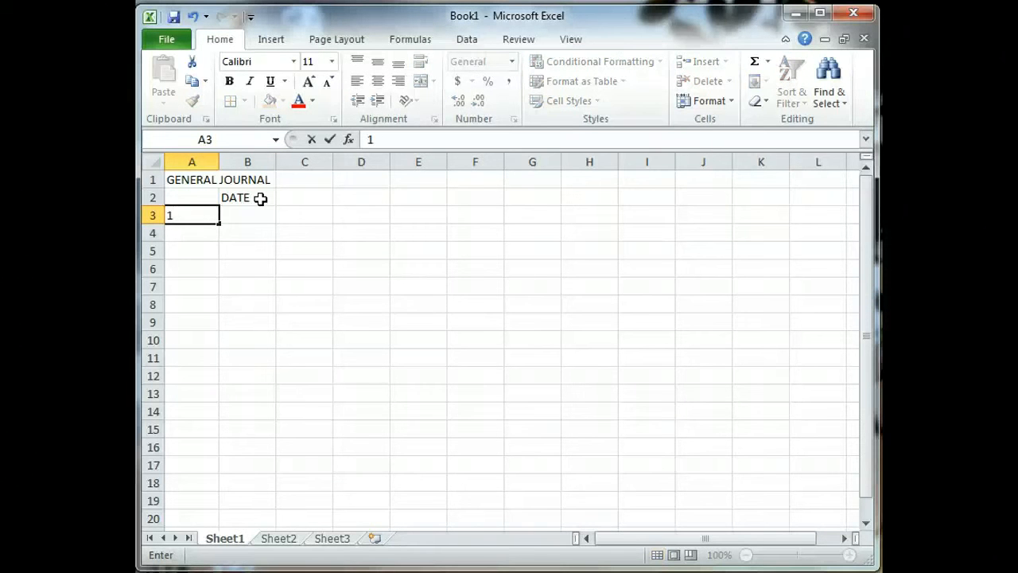
key(Return)
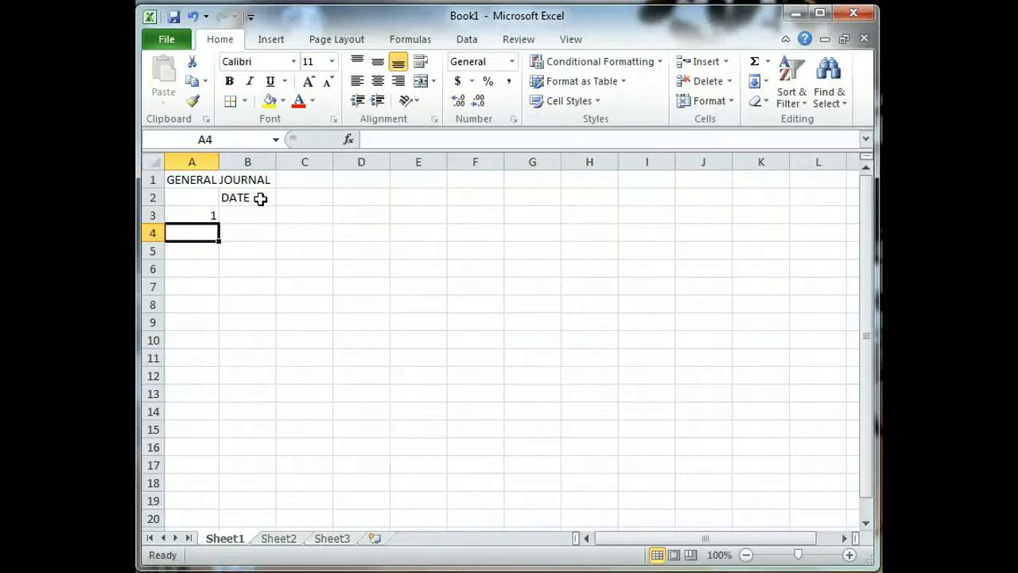
text(2)
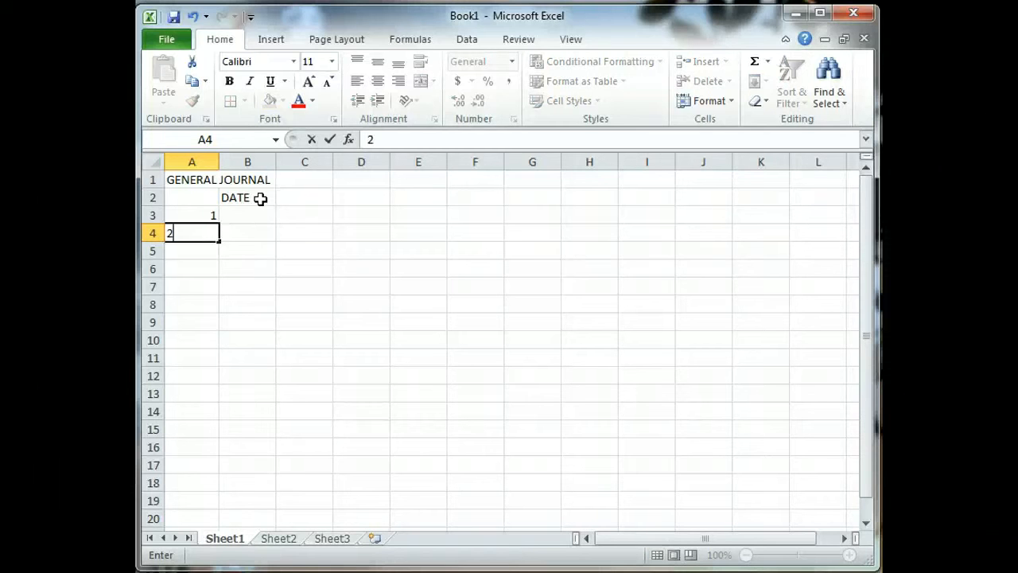
key(Return)
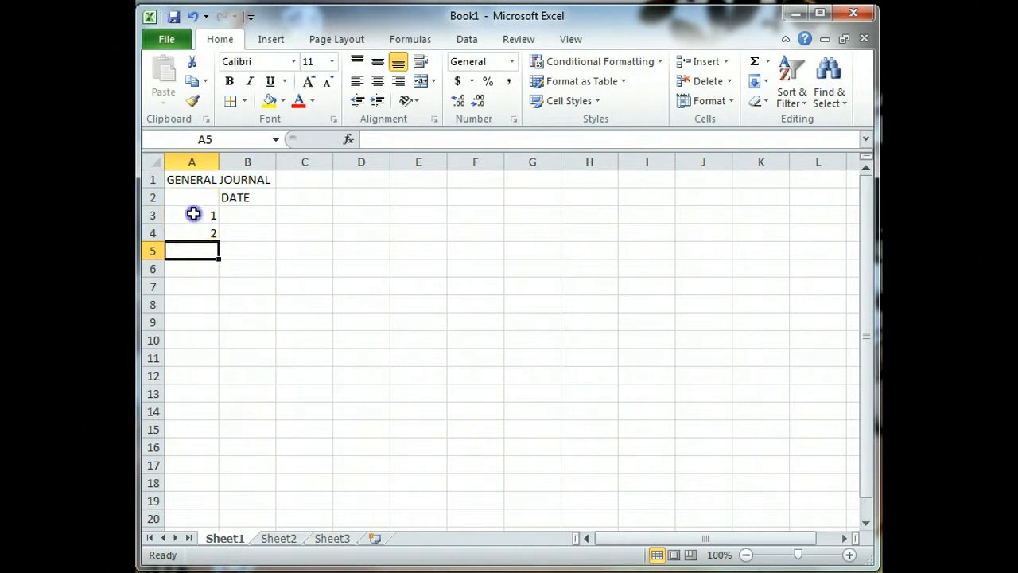
Extend the number series from A3:A4 down column A to 34 in cell A36.
drag(193, 213, 193, 226)
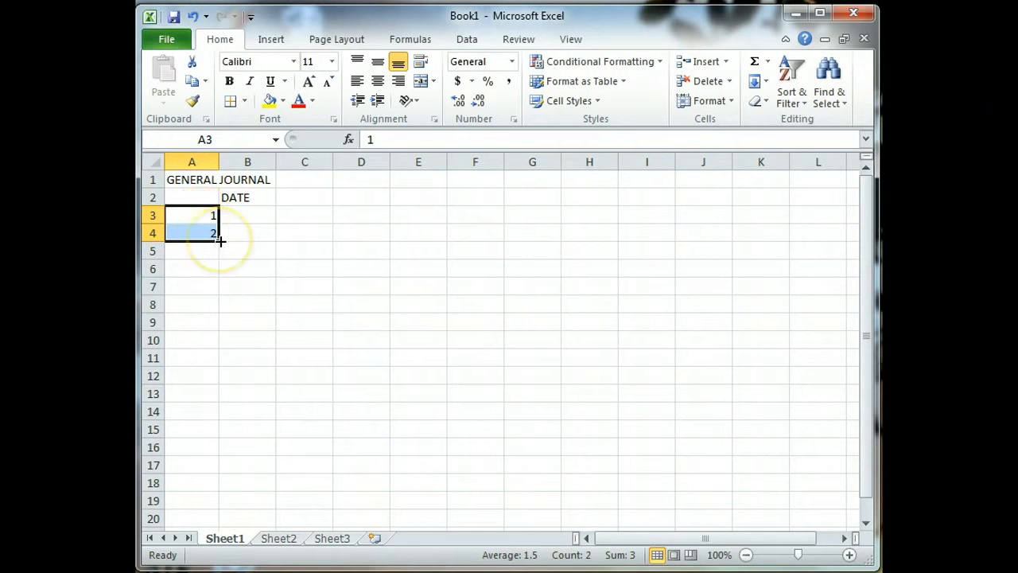
drag(220, 241, 219, 475)
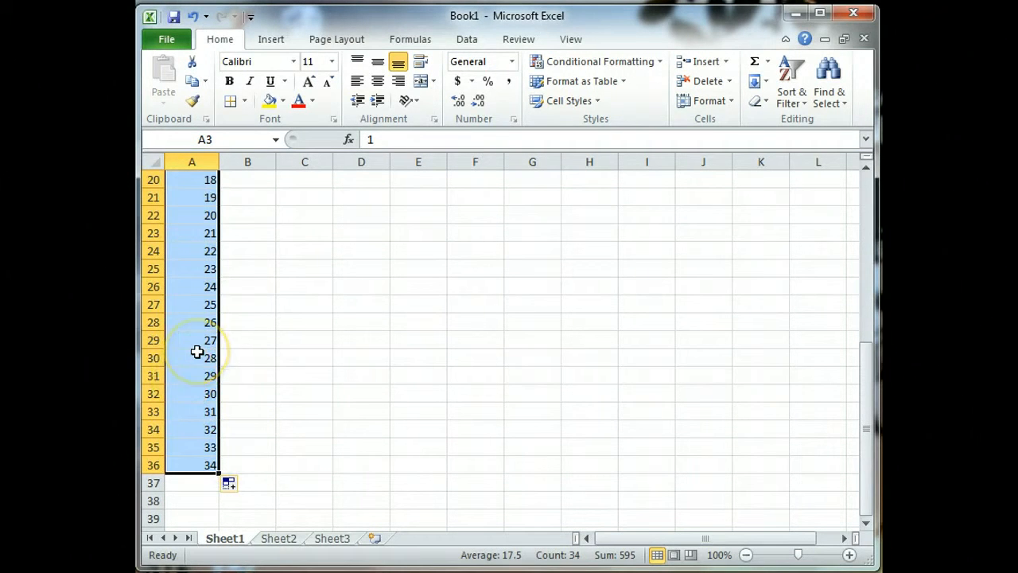
scroll(197, 350, up, 7)
click(198, 323)
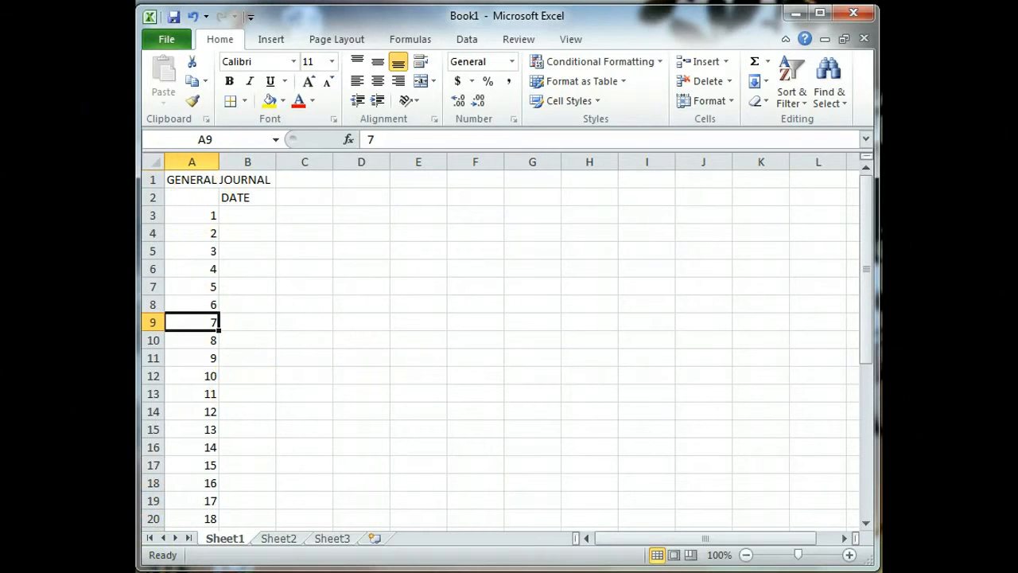
scroll(230, 261, down, 2)
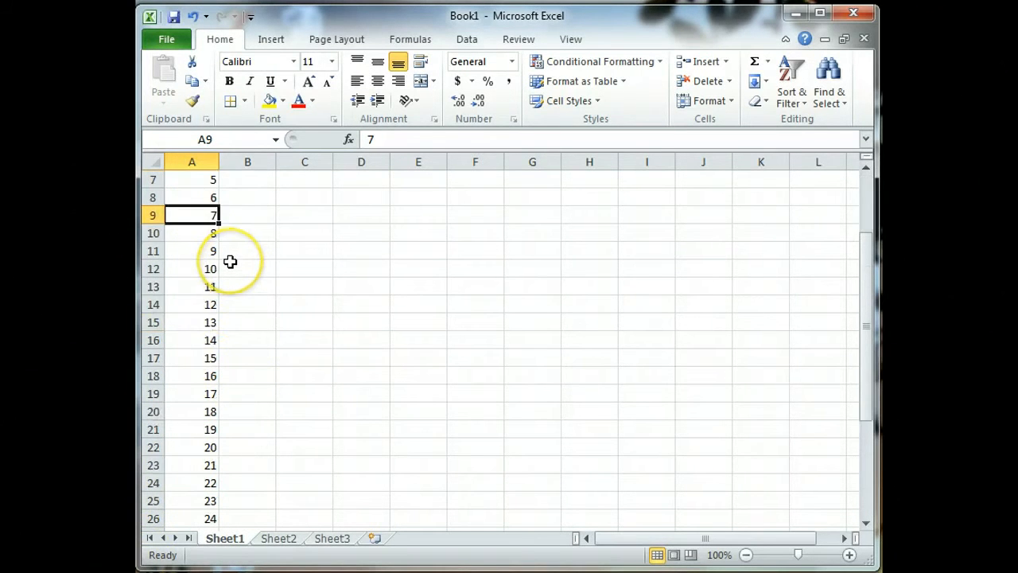
scroll(210, 362, up, 2)
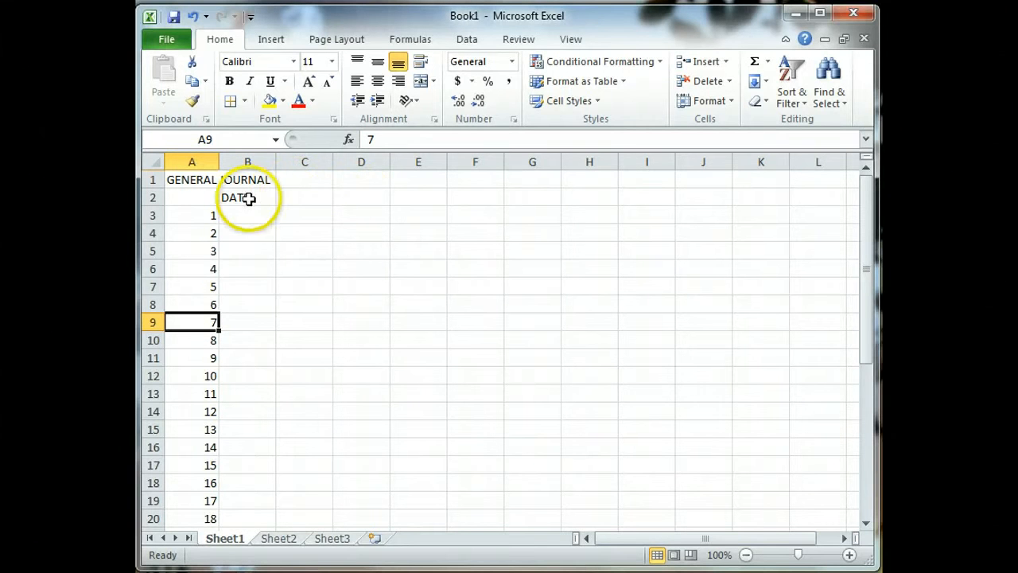
Enter the column headings DESCRIPTION in cell C2 and POST REF. in cell D2.
click(320, 200)
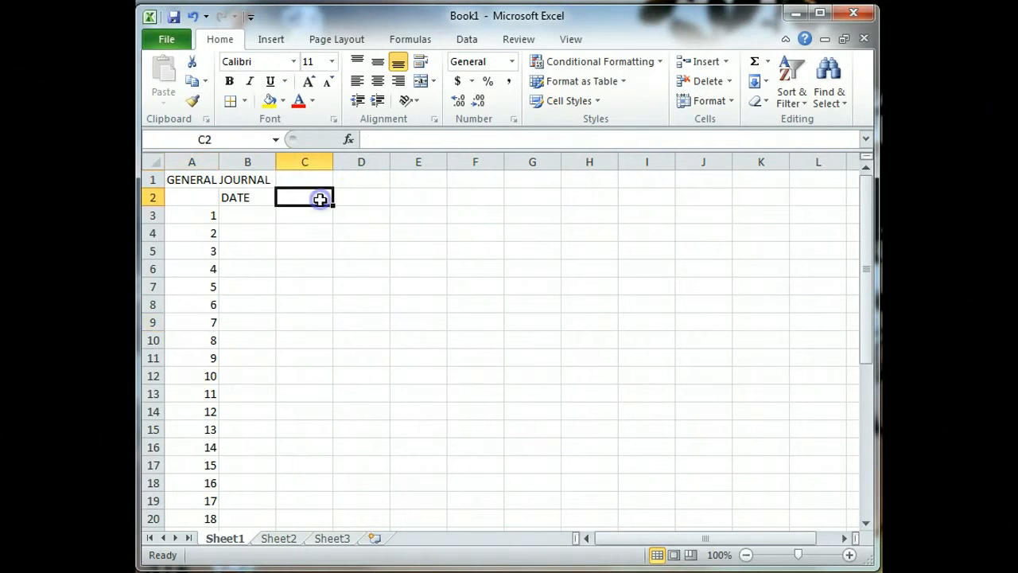
click(366, 200)
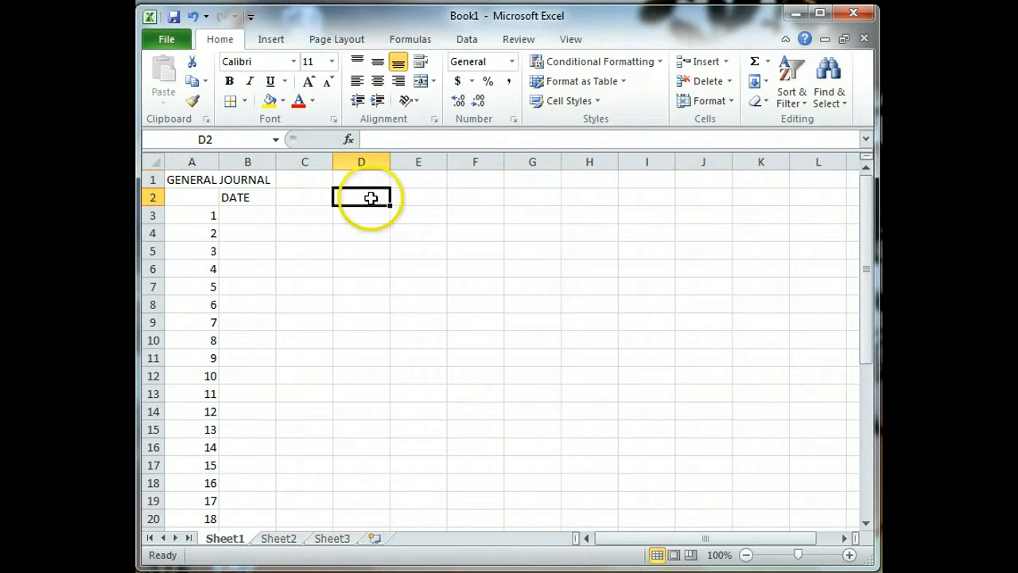
click(406, 198)
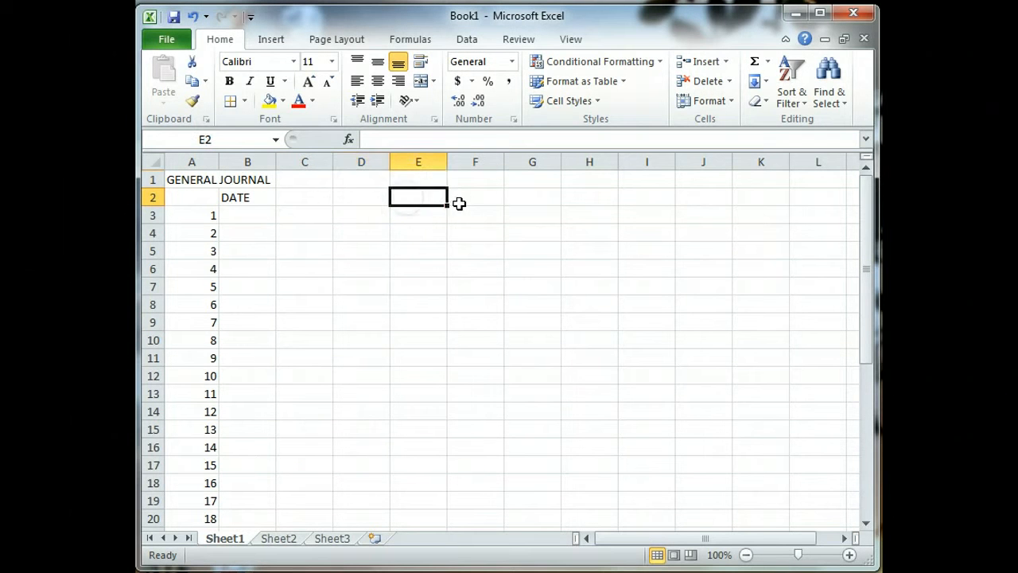
click(459, 204)
click(298, 199)
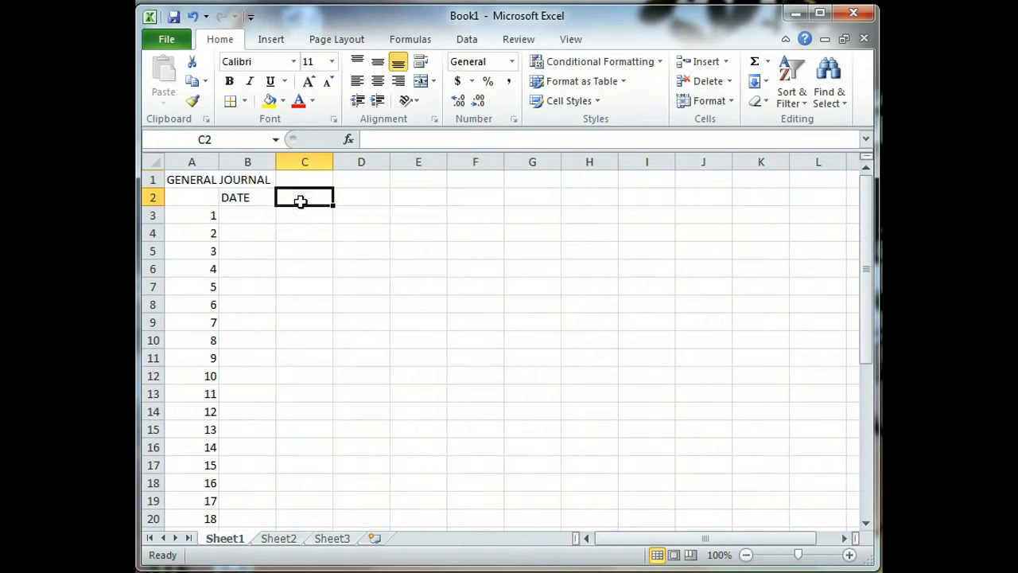
text(DE)
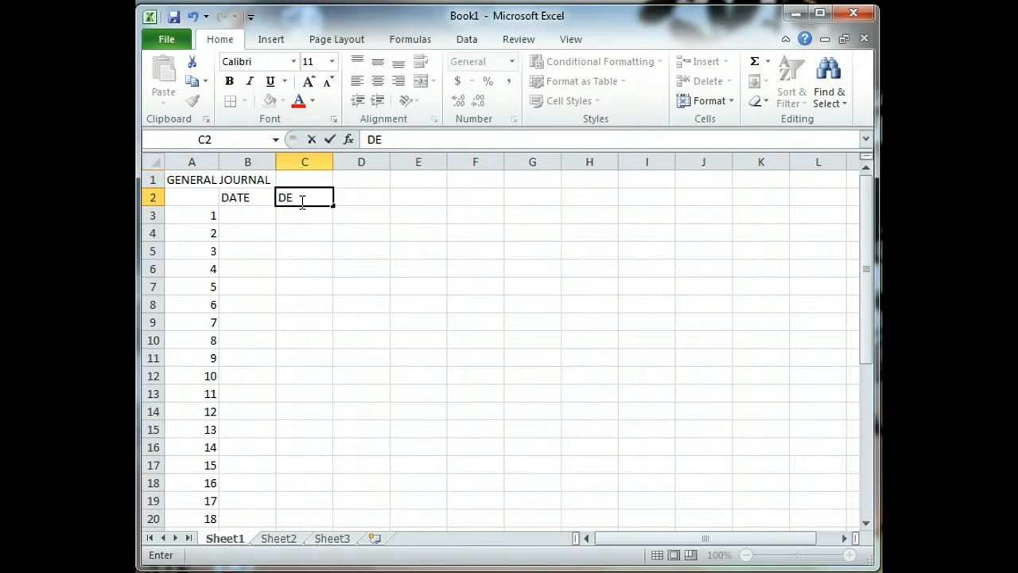
text(SCRIPTION)
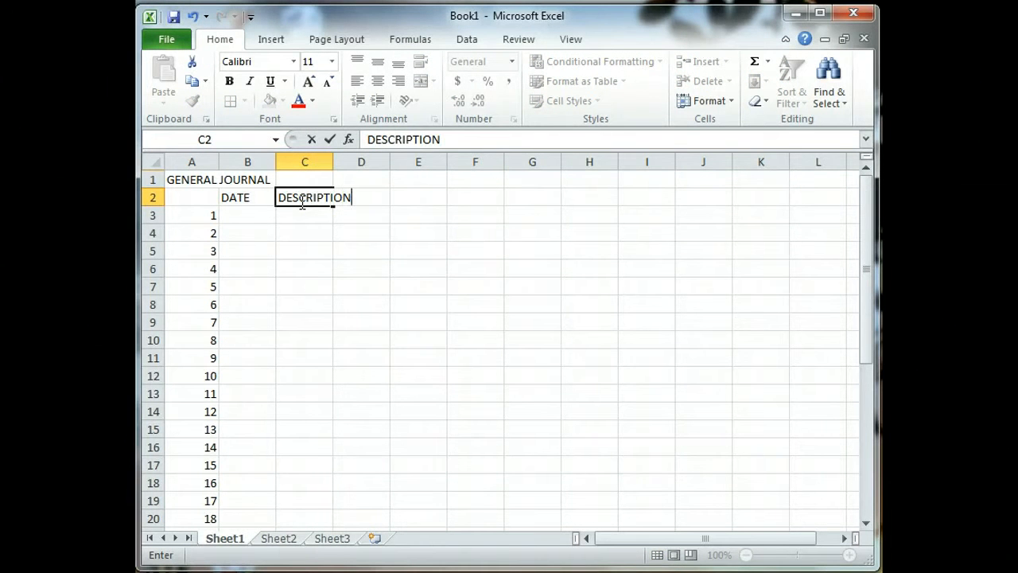
key(Tab)
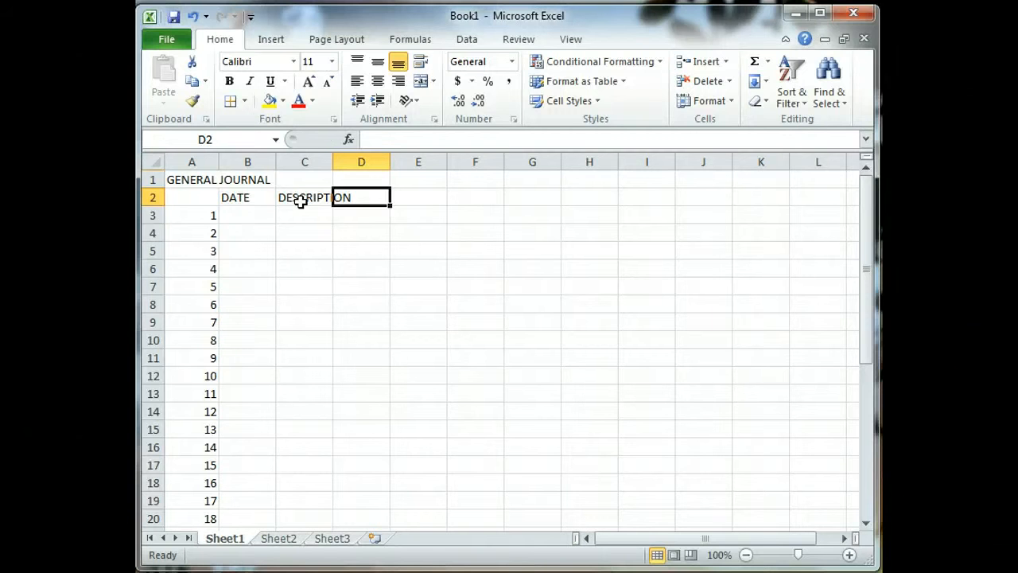
text(POST)
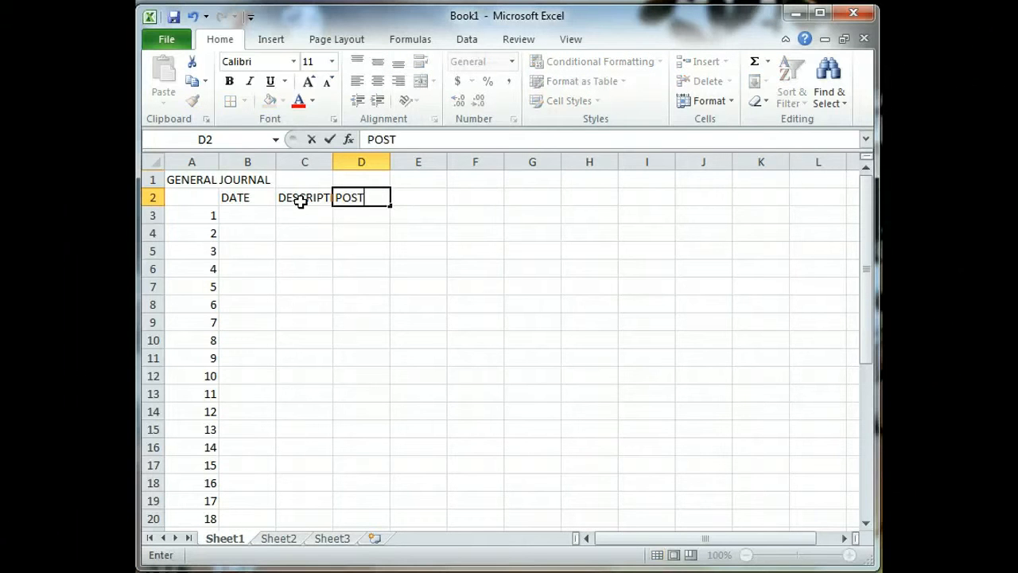
text( REF.)
key(Tab)
Enter the column headings DEBIT in cell E2 and CREDIT in cell F2.
text(DEBIT)
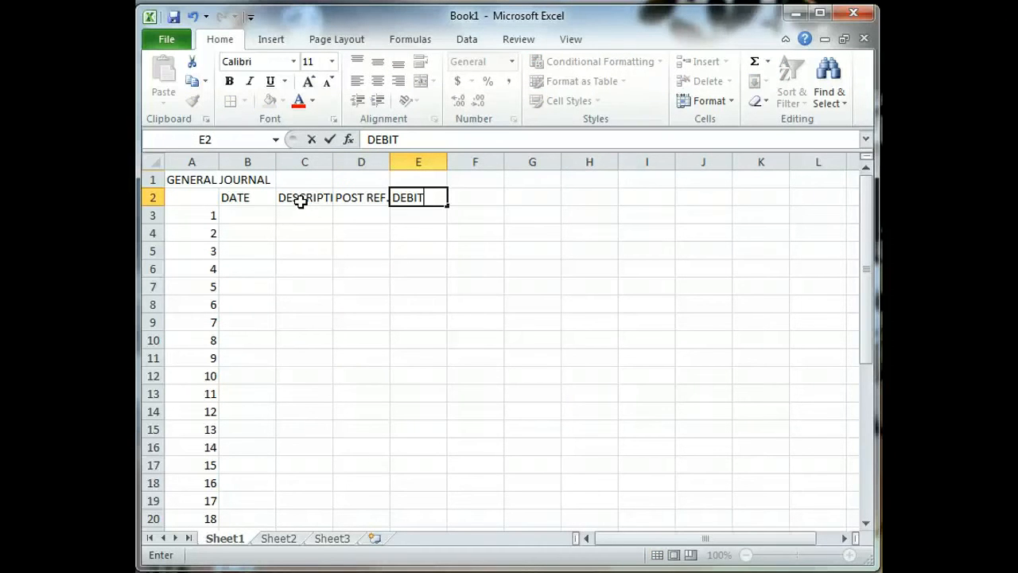
key(Tab)
text(CRECIT)
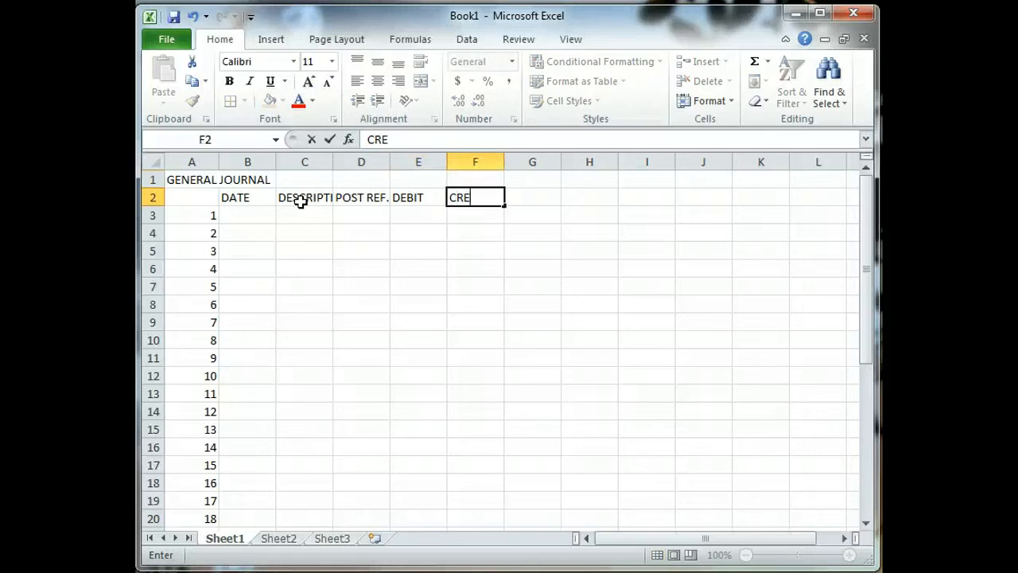
key(BackSpace)
key(BackSpace)
key(BackSpace)
key(BackSpace)
text(E)
key(BackSpace)
text(EDIT)
key(Return)
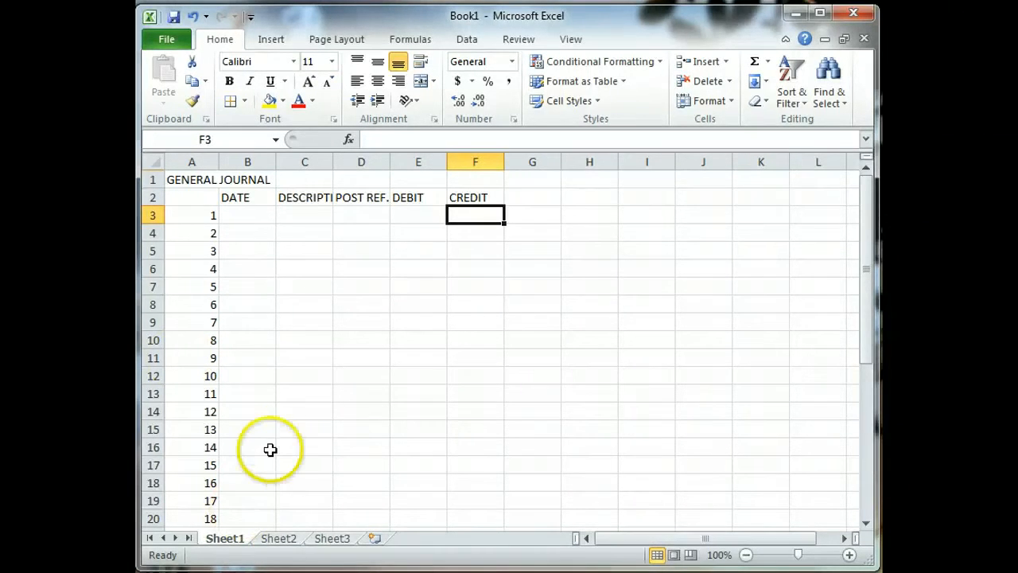
Widen the DESCRIPTION column C to about five times its default width.
click(315, 201)
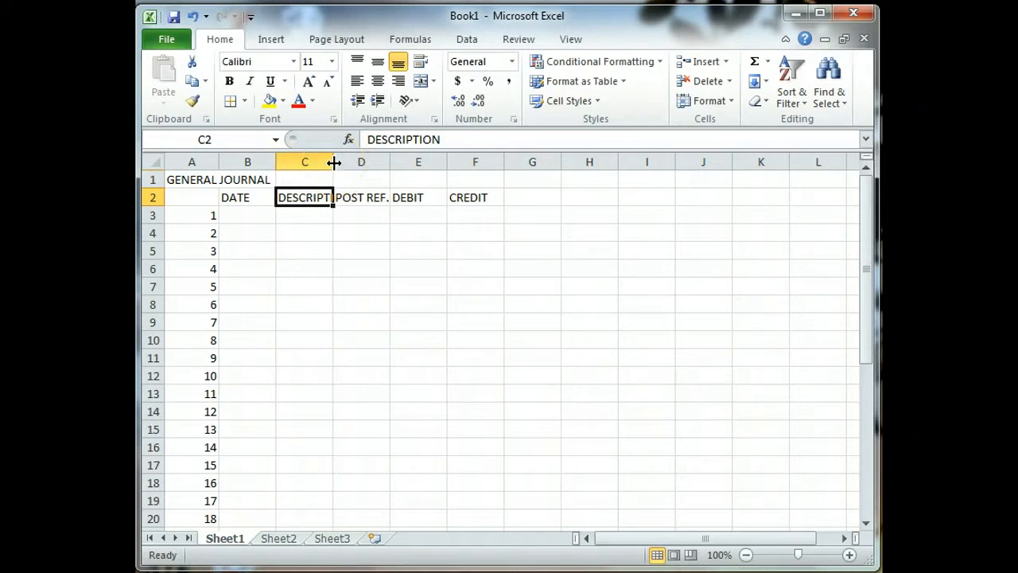
drag(334, 162, 334, 163)
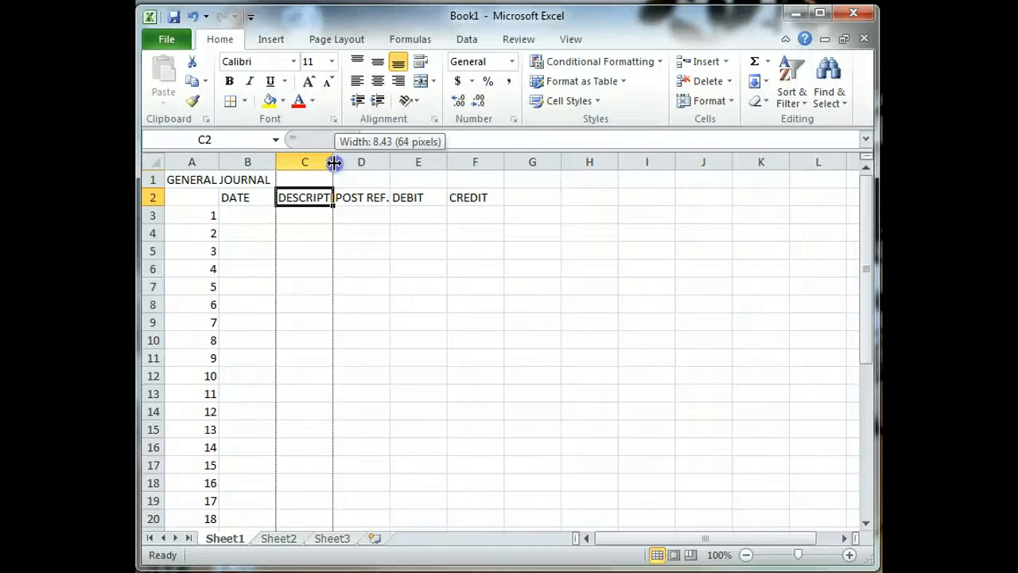
drag(334, 163, 571, 147)
drag(566, 145, 563, 148)
click(463, 194)
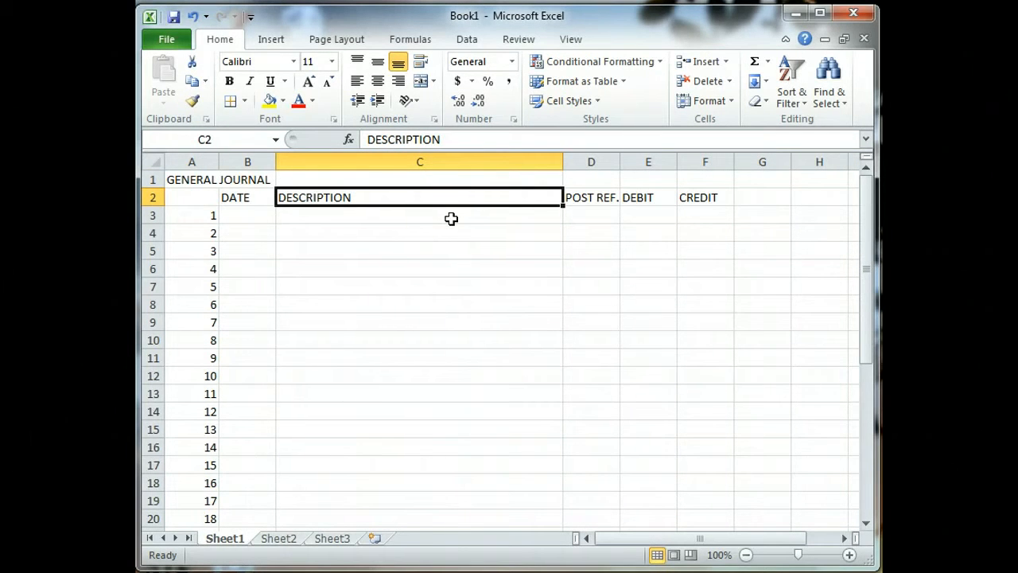
Widen the DEBIT and CREDIT columns E and F to nearly twice their default width.
click(451, 218)
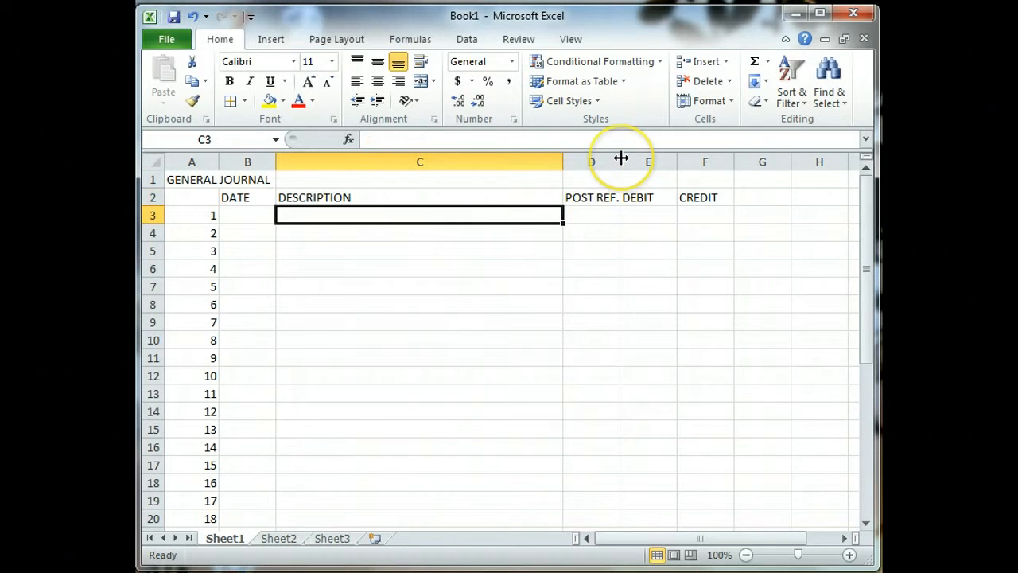
drag(676, 159, 818, 163)
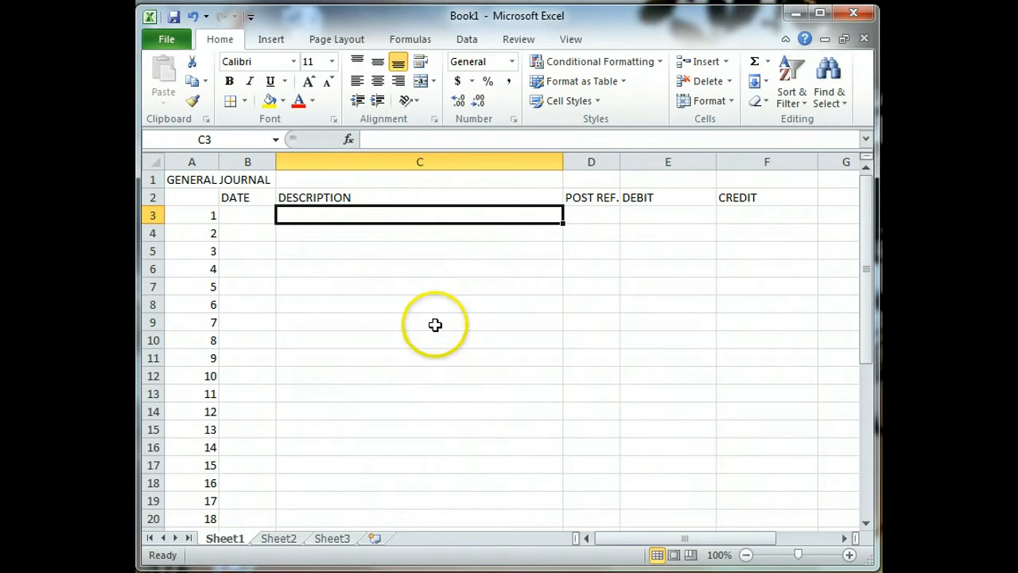
Draw a double-line border beneath the heading row, from A2 across to F2.
click(245, 101)
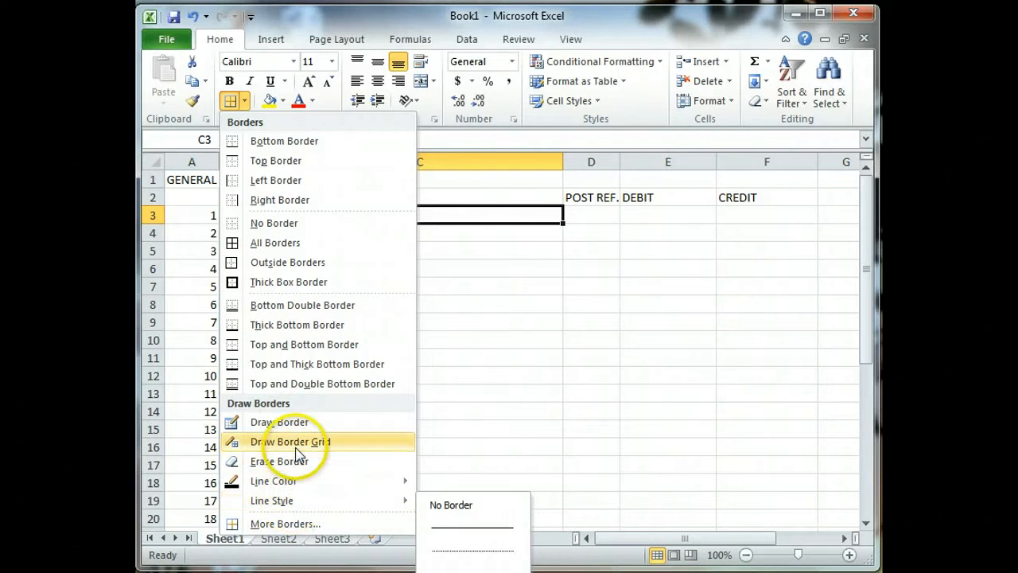
mouse_move(294, 482)
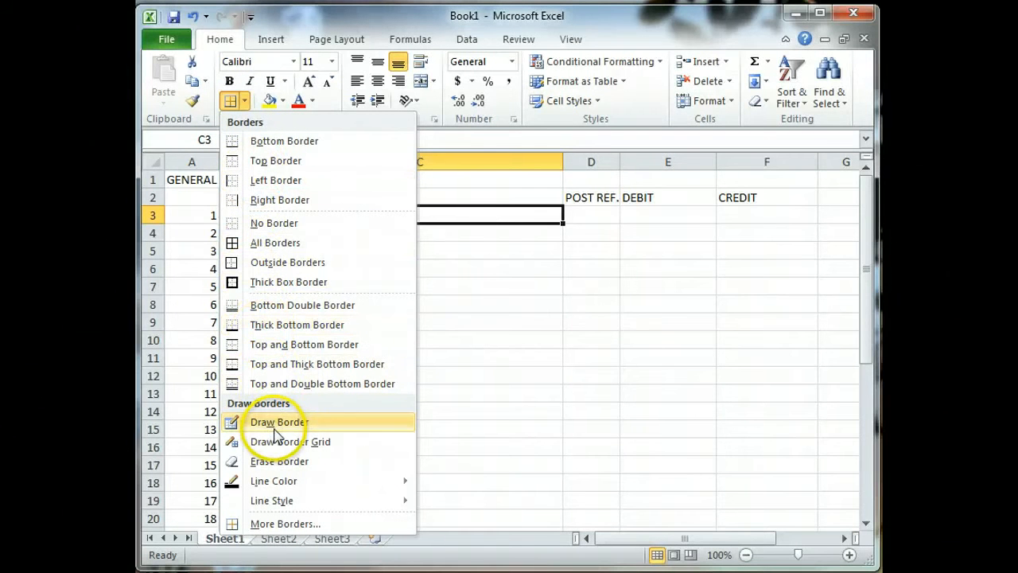
mouse_move(268, 498)
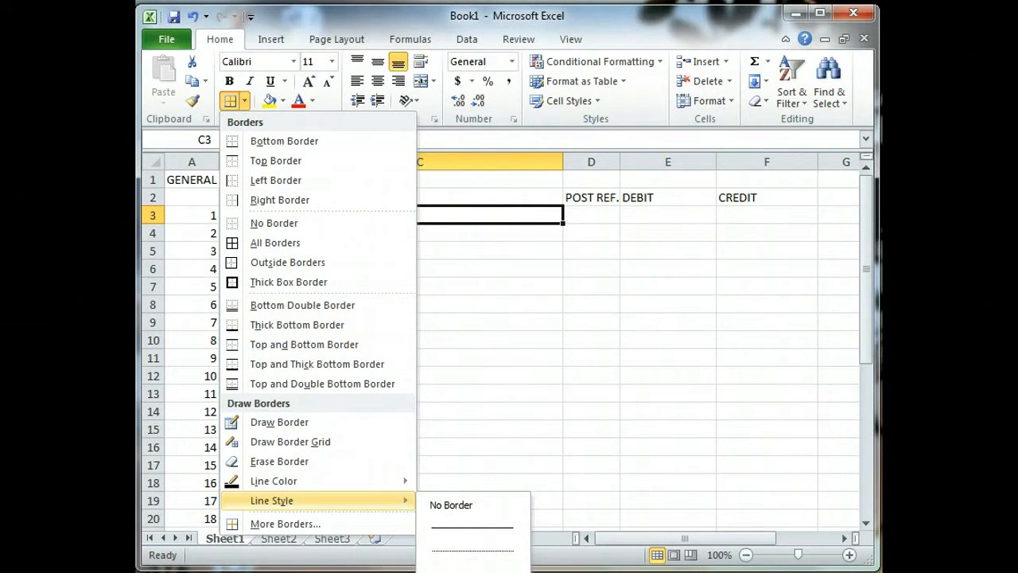
click(471, 570)
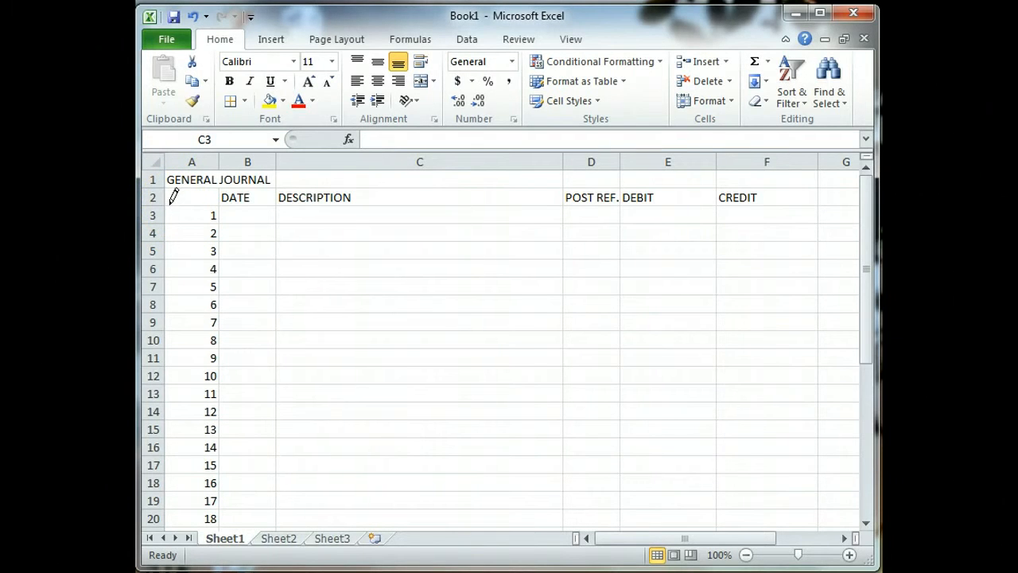
mouse_move(181, 203)
mouse_down()
mouse_move(243, 199)
mouse_move(391, 220)
mouse_move(398, 195)
mouse_move(398, 224)
mouse_move(414, 191)
mouse_move(421, 230)
mouse_move(514, 180)
mouse_move(551, 202)
mouse_move(622, 211)
mouse_move(645, 198)
mouse_move(812, 204)
mouse_up()
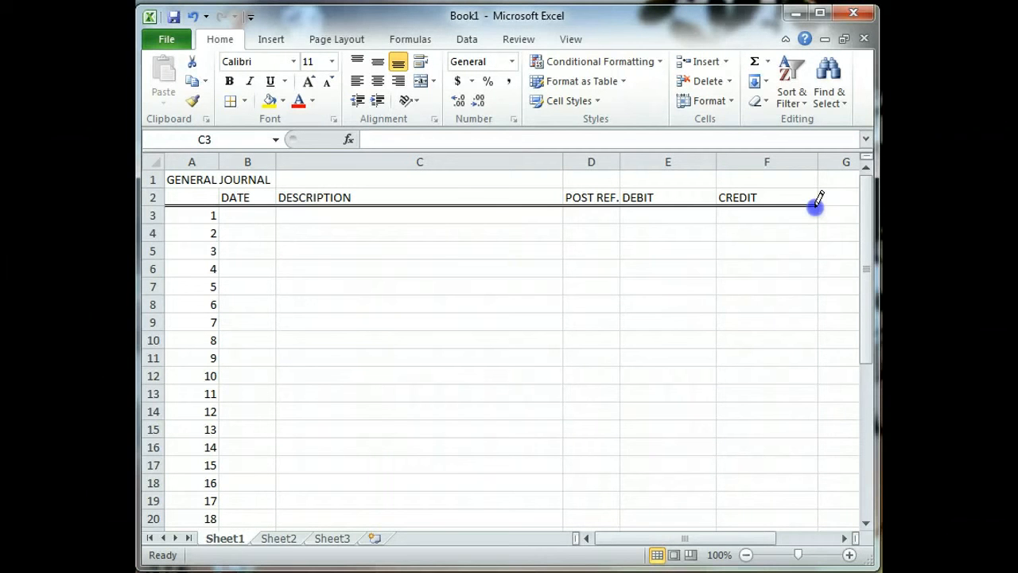
drag(816, 200, 817, 203)
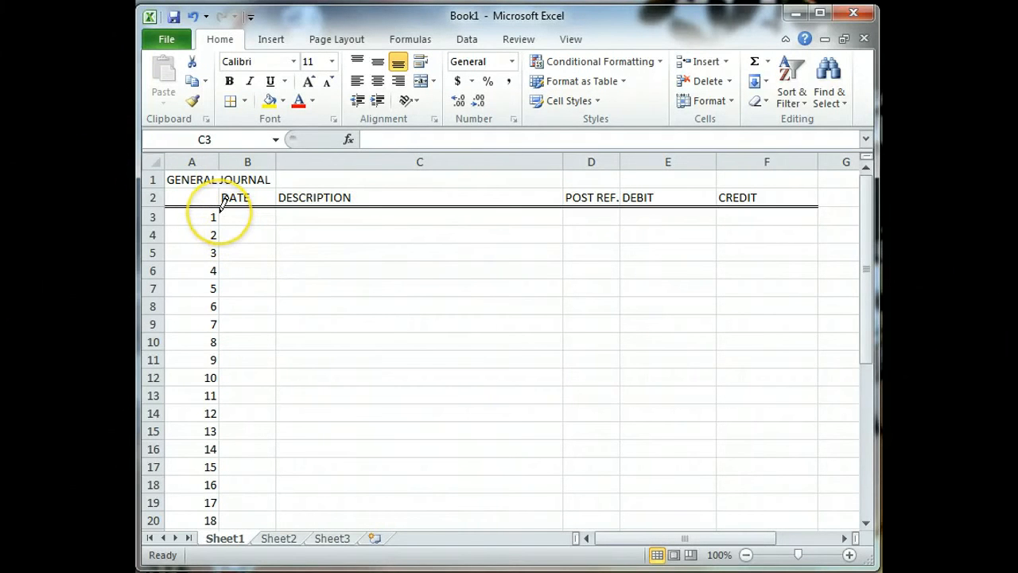
Draw a double vertical line between columns A and B from row 3 down to row 36.
mouse_move(221, 207)
mouse_down()
mouse_move(223, 550)
mouse_move(250, 225)
mouse_move(227, 174)
mouse_move(217, 178)
mouse_move(220, 163)
mouse_move(263, 246)
mouse_up()
scroll(263, 250, up, 6)
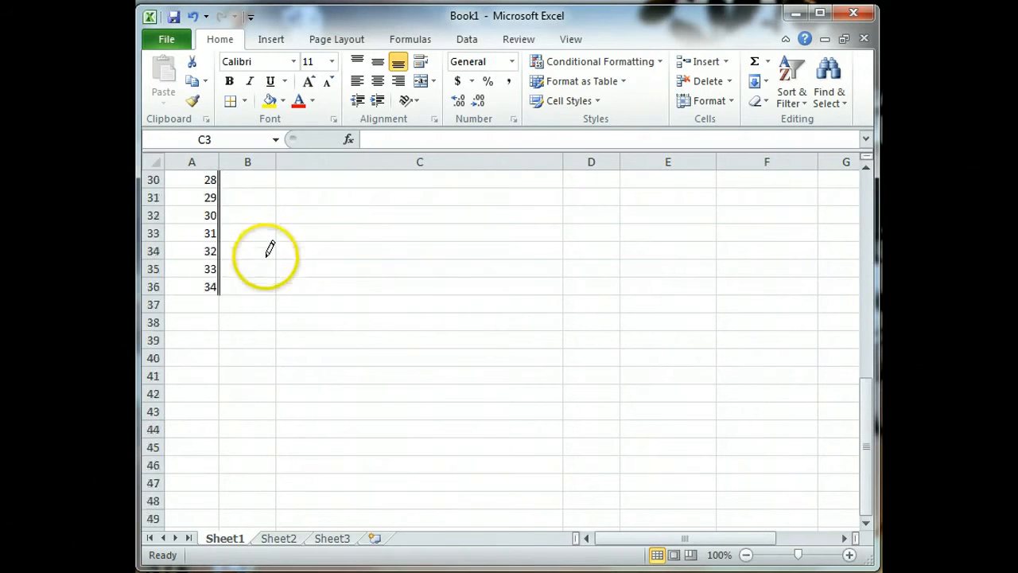
scroll(270, 269, up, 6)
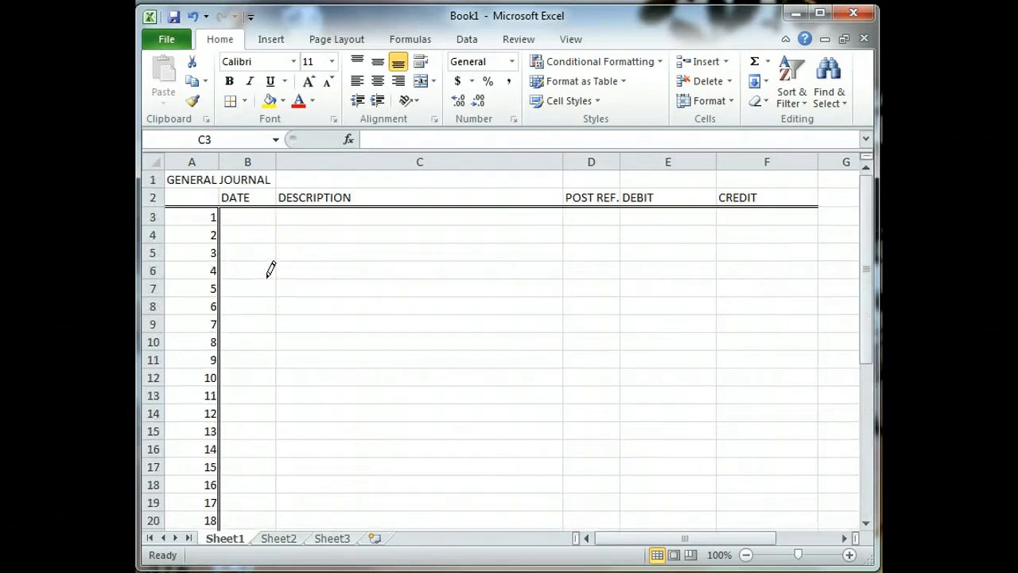
scroll(270, 269, down, 3)
scroll(270, 269, up, 3)
Draw double vertical lines along the right edges of columns D, E and F from row 3 to row 36.
click(573, 233)
mouse_move(620, 210)
mouse_down()
mouse_move(611, 395)
mouse_move(621, 433)
mouse_move(607, 504)
mouse_move(625, 527)
mouse_move(636, 500)
mouse_move(625, 447)
mouse_move(617, 466)
mouse_up()
scroll(645, 422, up, 7)
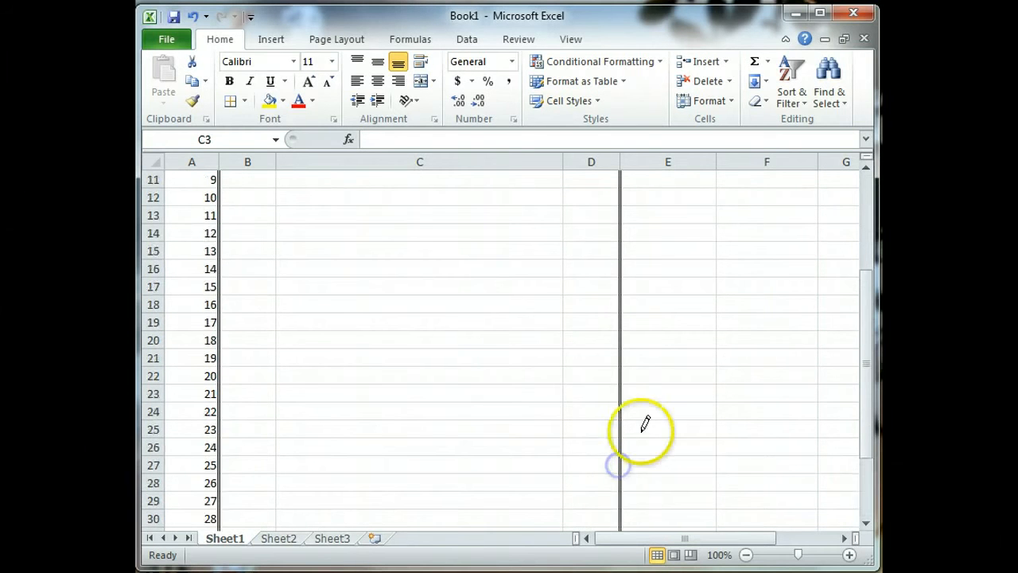
mouse_move(717, 207)
mouse_down()
mouse_move(715, 529)
mouse_move(716, 448)
mouse_up()
scroll(728, 425, up, 6)
scroll(728, 426, up, 1)
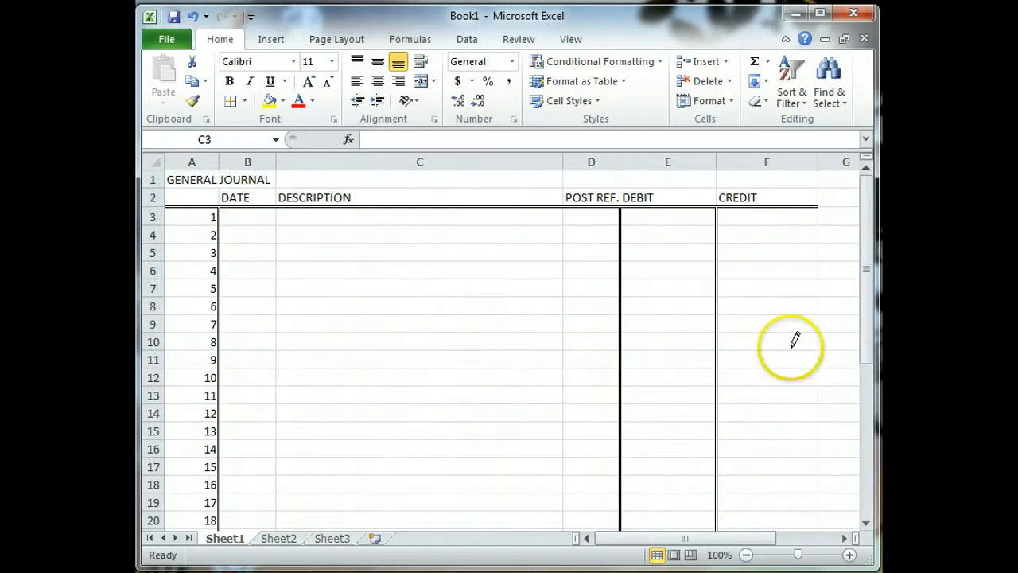
mouse_move(819, 213)
mouse_down()
mouse_move(798, 350)
mouse_move(814, 535)
mouse_move(819, 449)
mouse_up()
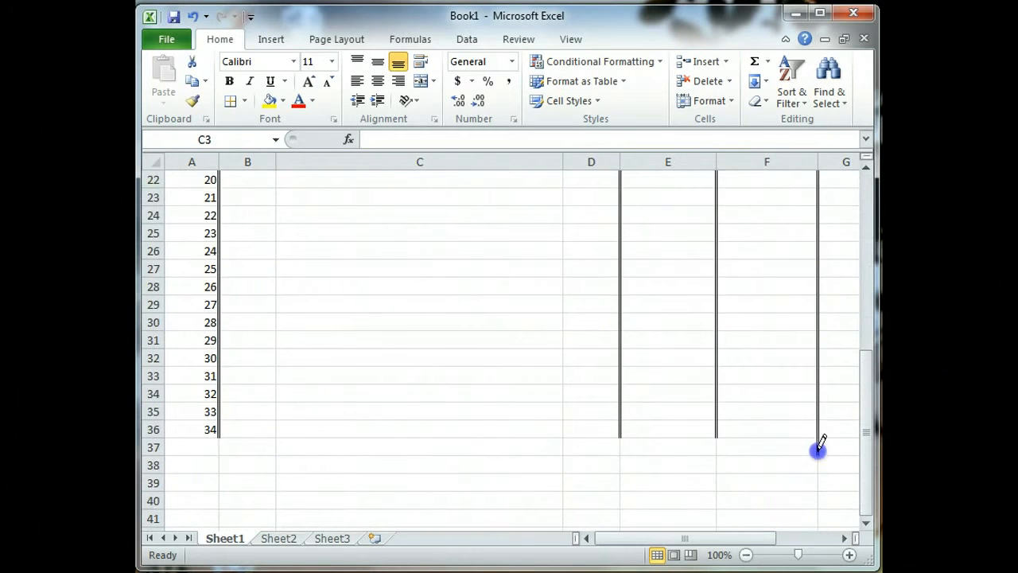
scroll(643, 325, up, 7)
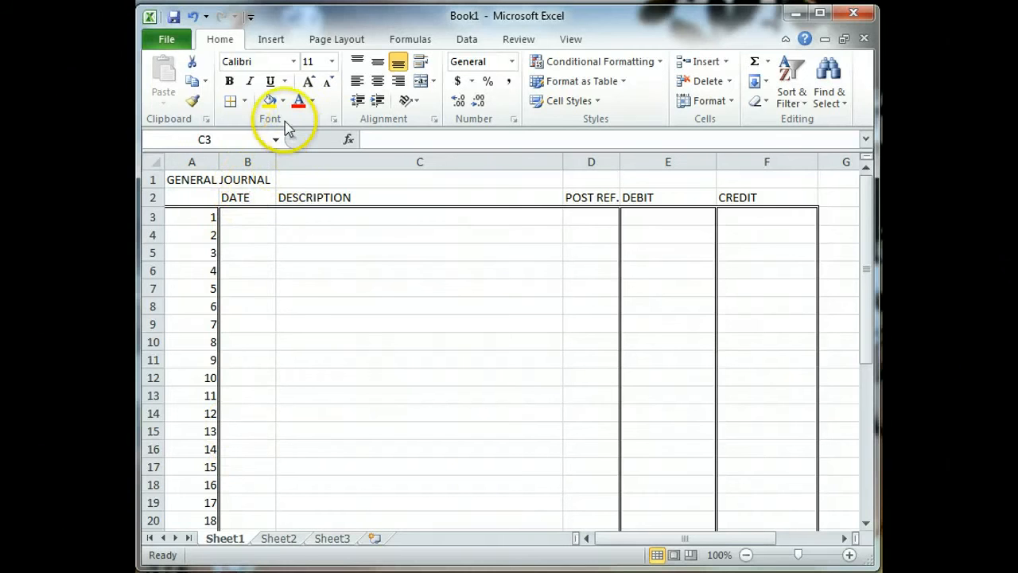
Try a right border on cell C3 and undo it.
click(245, 101)
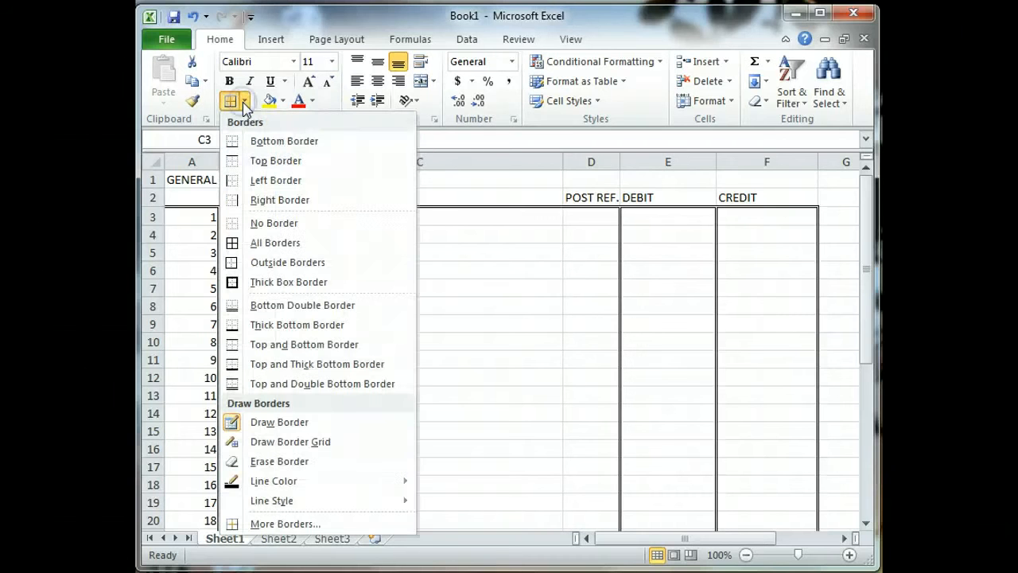
click(299, 201)
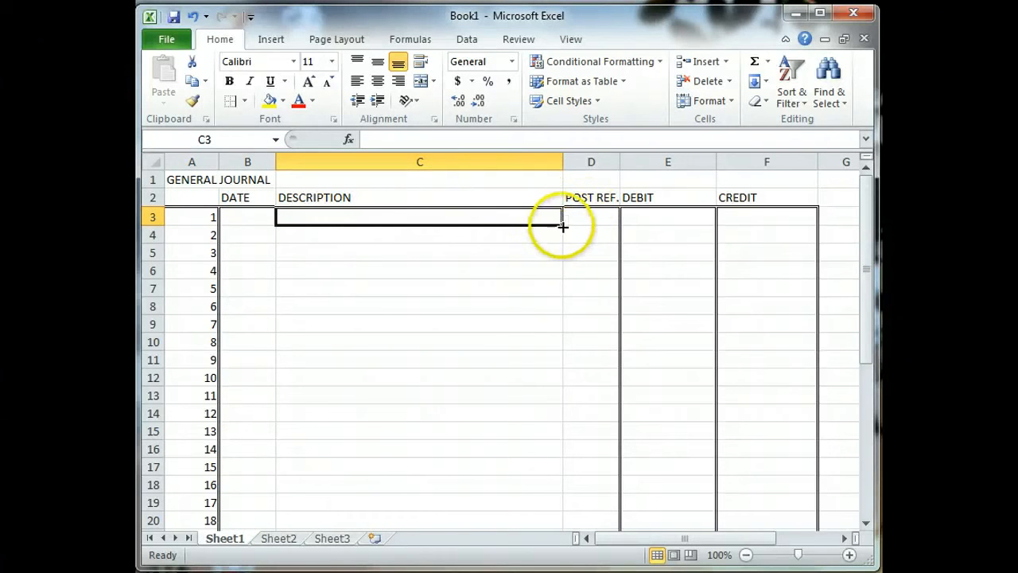
click(536, 251)
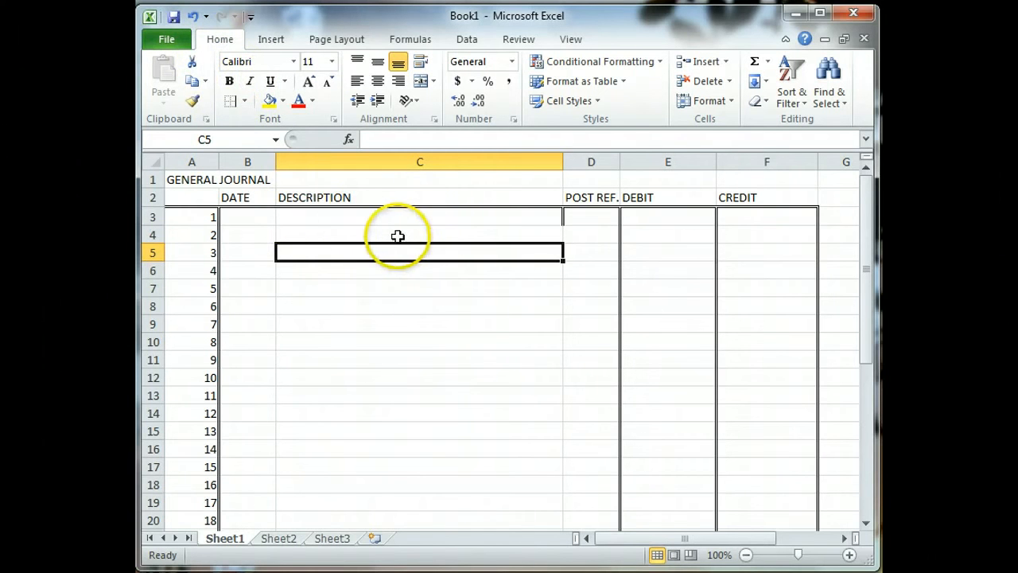
click(191, 16)
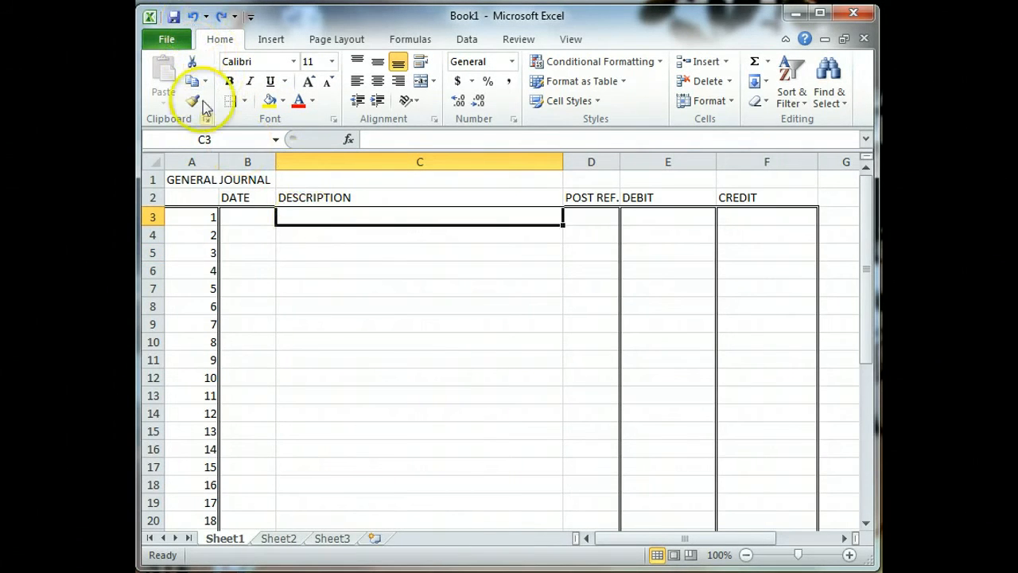
Apply a right border to the DATE cells B3:B36.
click(260, 220)
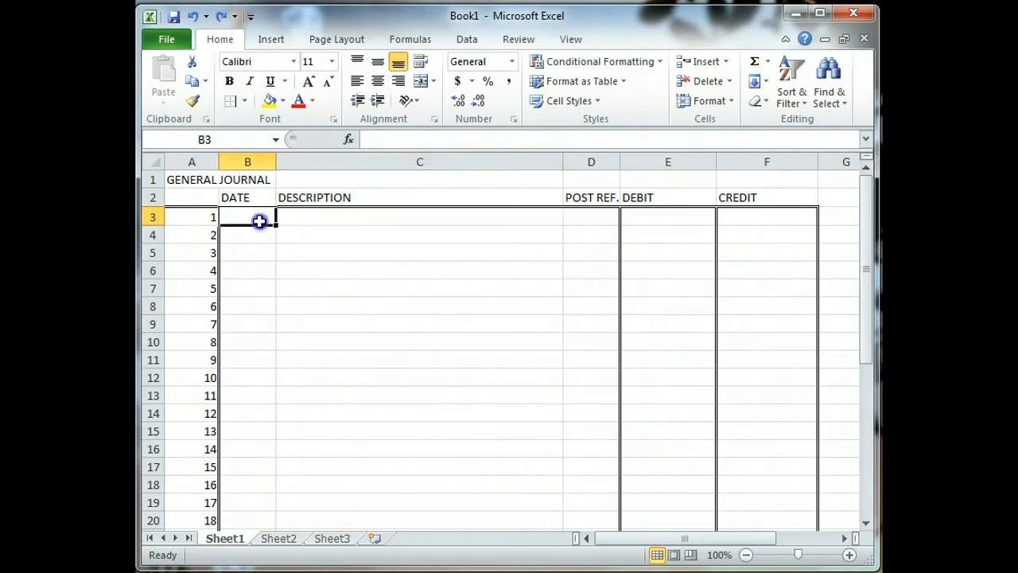
drag(258, 223, 255, 496)
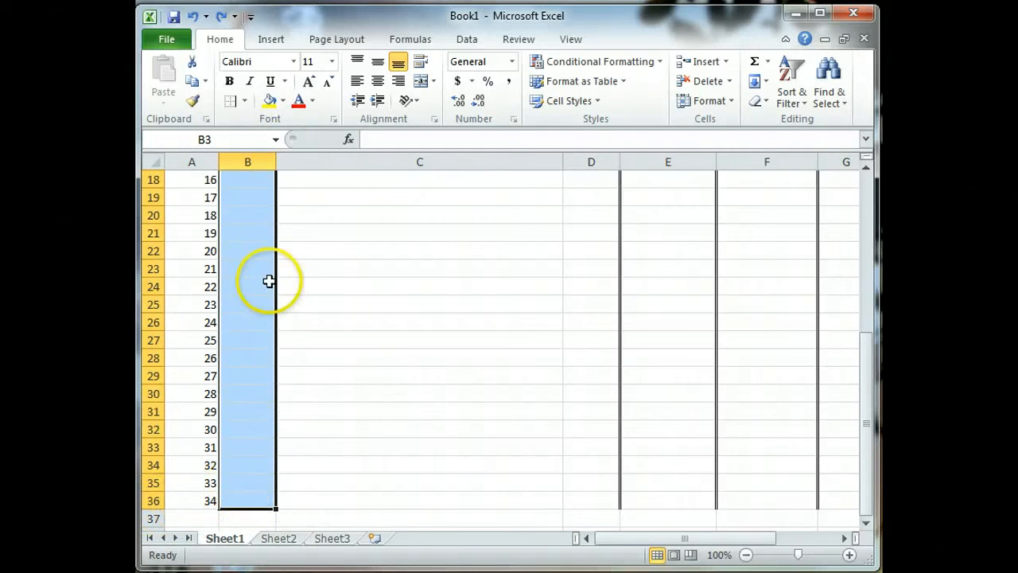
click(245, 101)
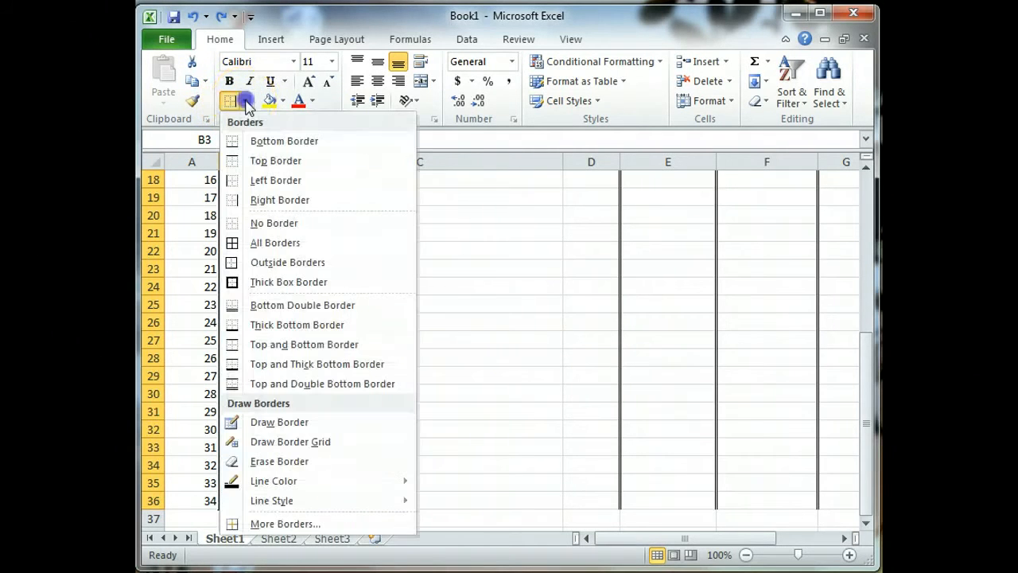
click(278, 199)
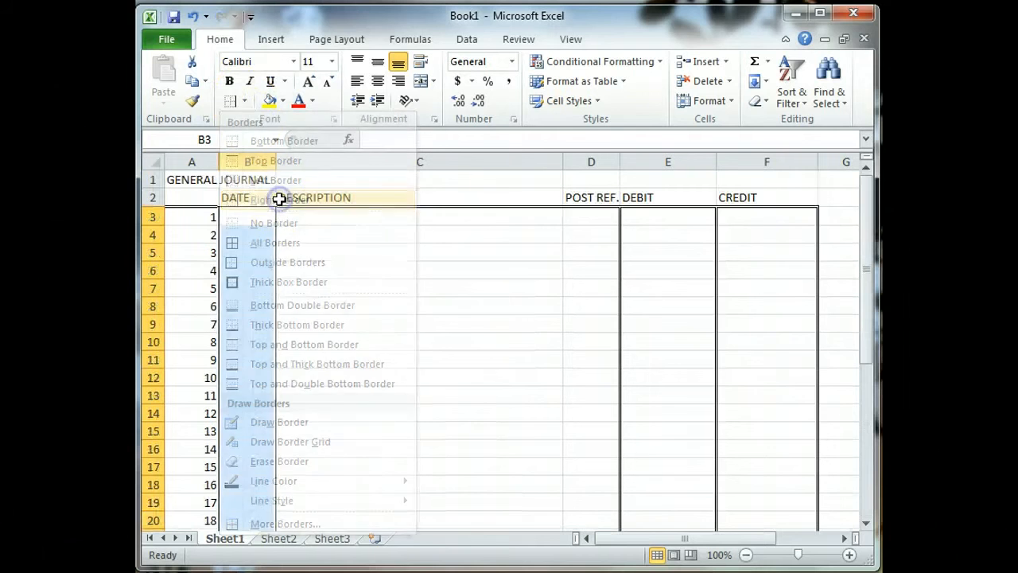
click(258, 270)
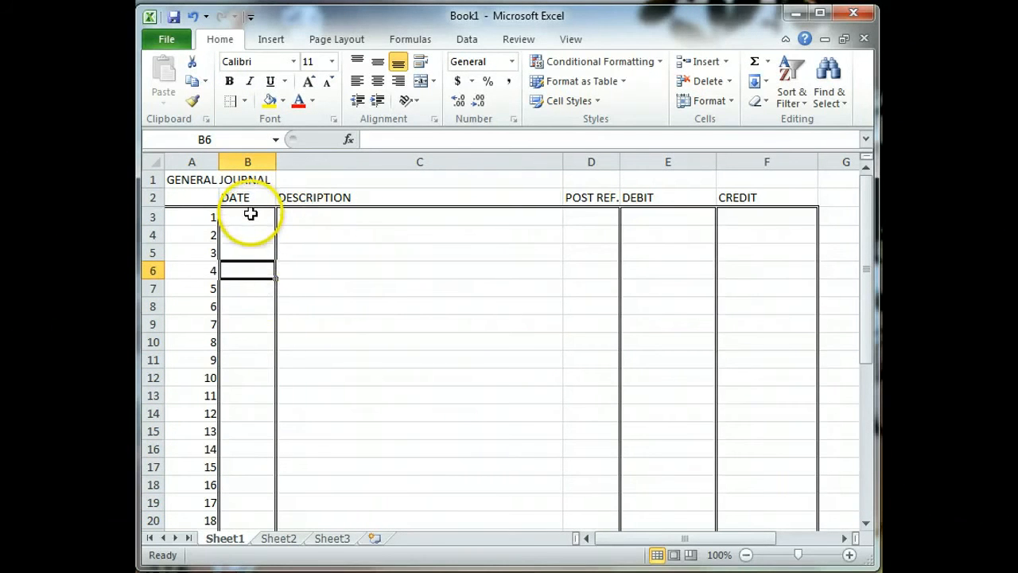
drag(251, 214, 260, 497)
click(229, 101)
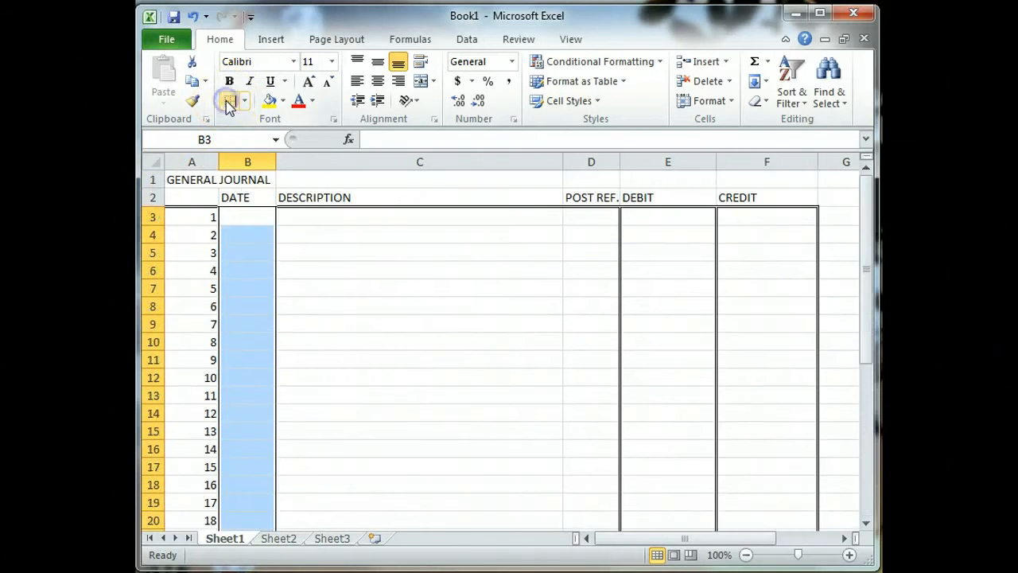
click(292, 237)
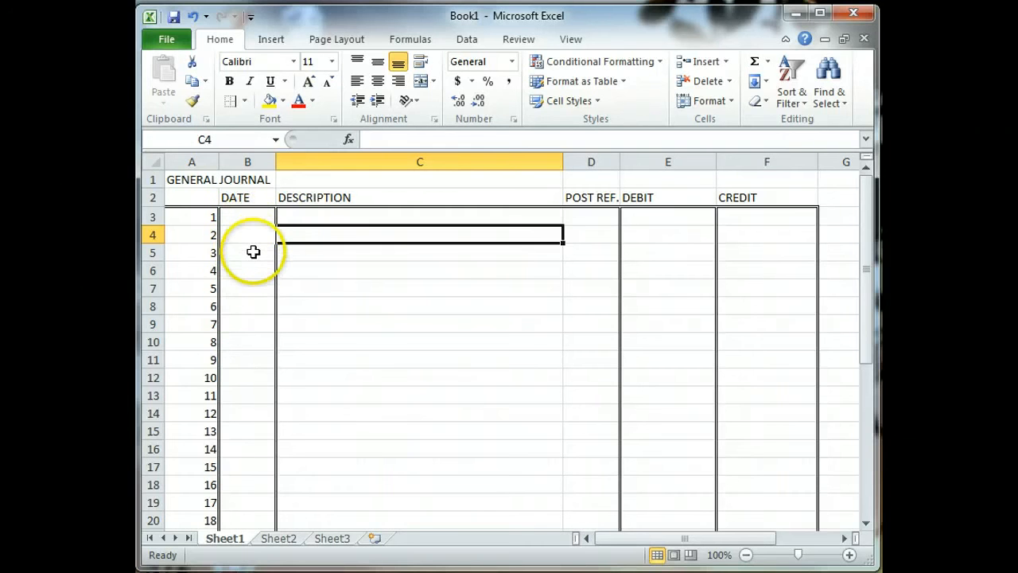
Draw thin single vertical lines along the right edges of columns B and C from row 3 to row 36.
click(249, 215)
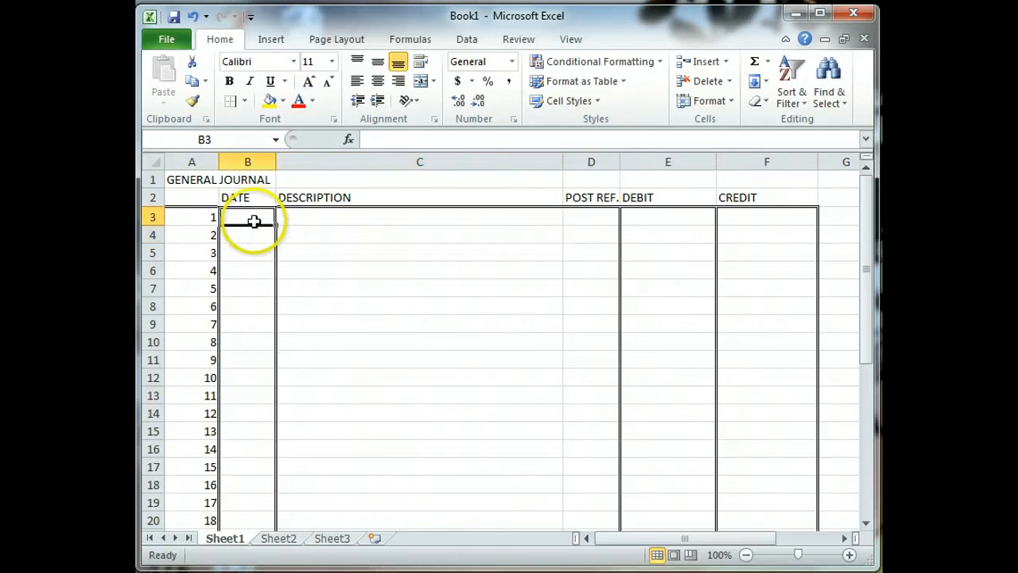
click(245, 101)
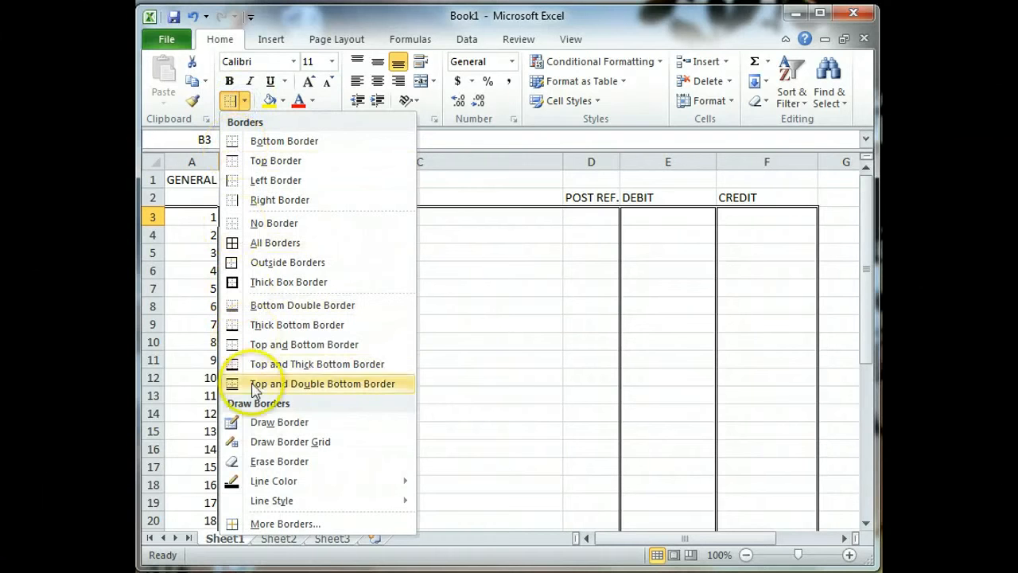
mouse_move(256, 506)
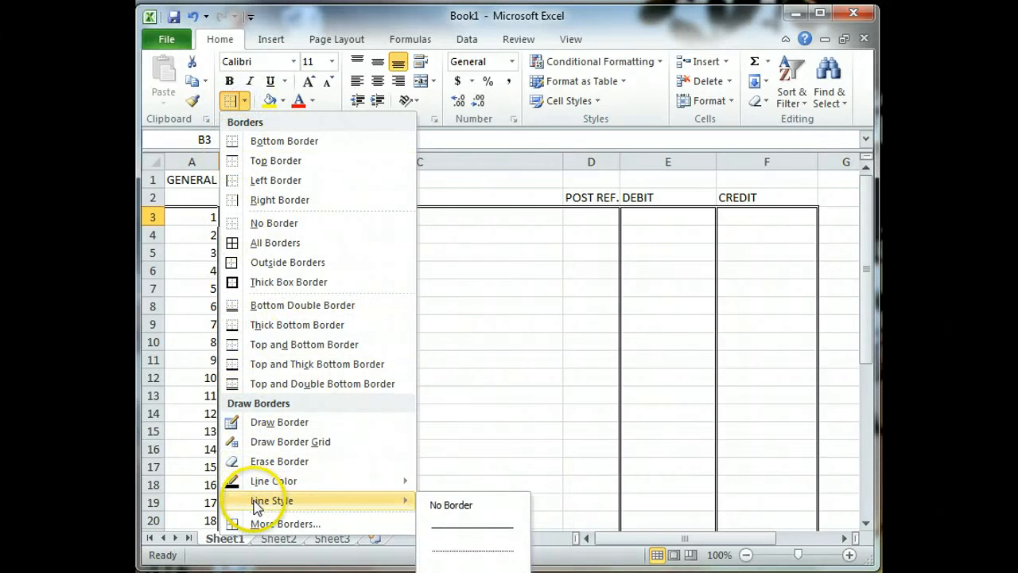
click(481, 525)
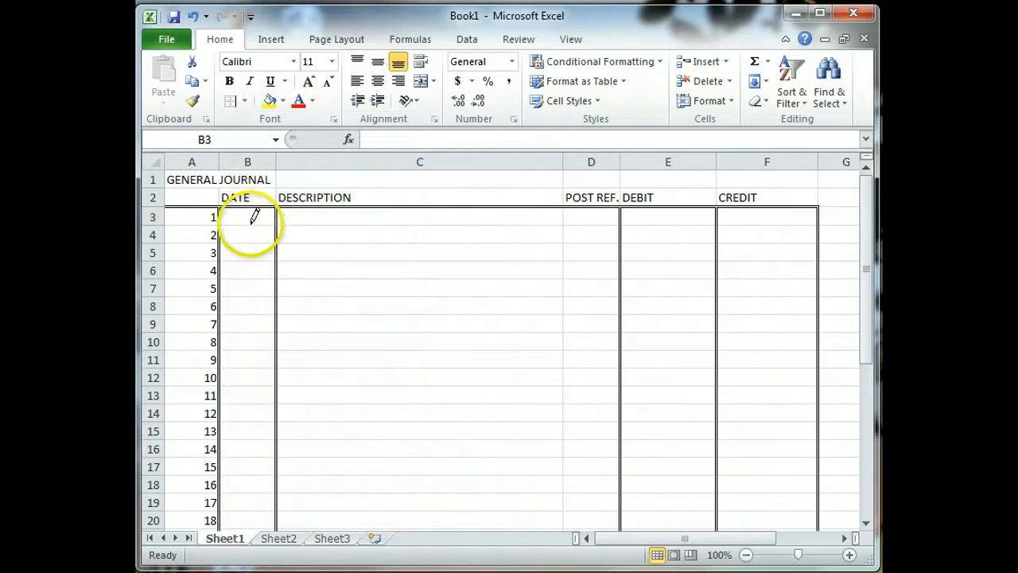
click(276, 215)
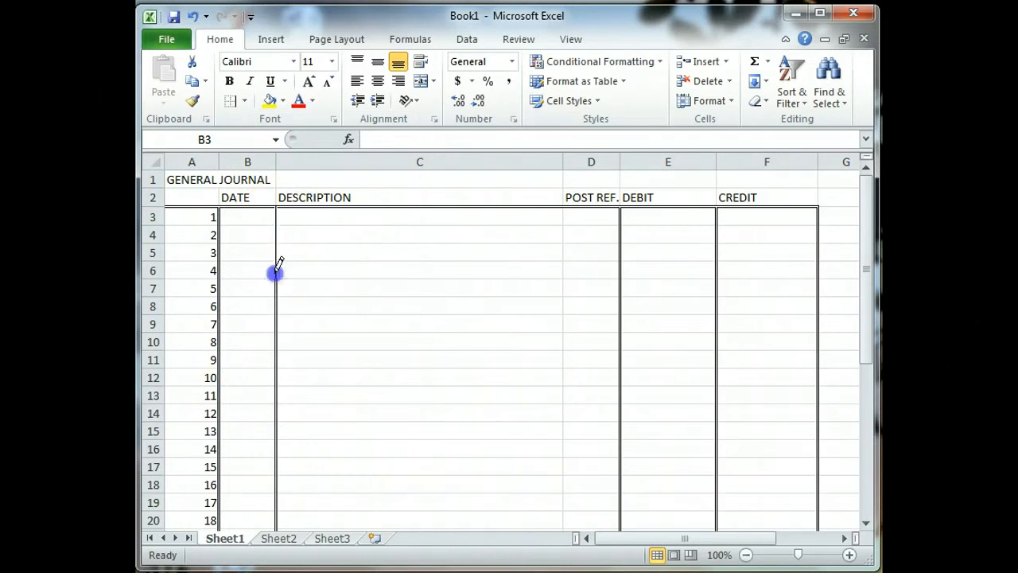
drag(276, 271, 280, 382)
mouse_move(279, 509)
mouse_down()
mouse_move(273, 536)
mouse_move(291, 493)
mouse_move(287, 377)
mouse_up()
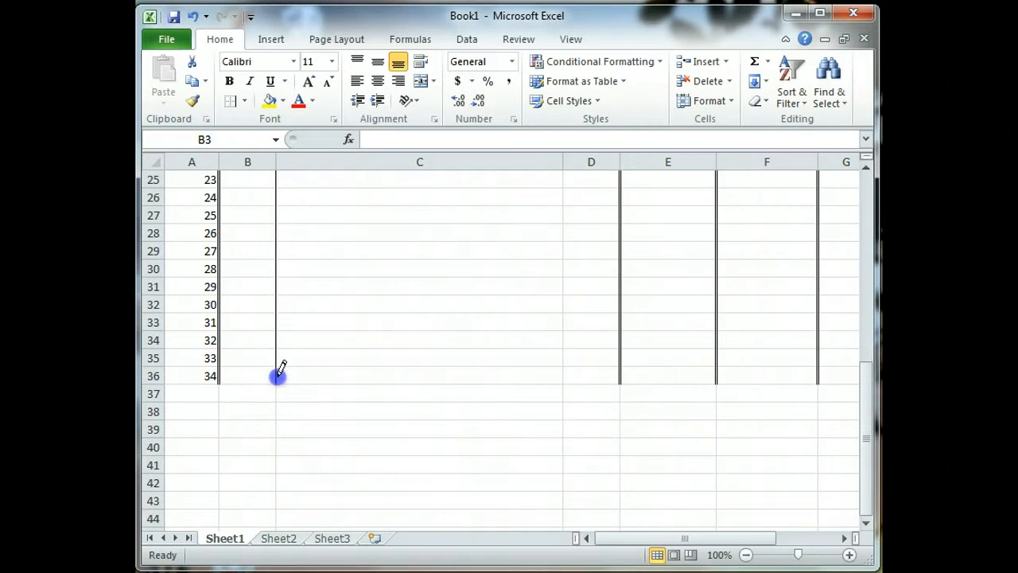
scroll(311, 364, up, 8)
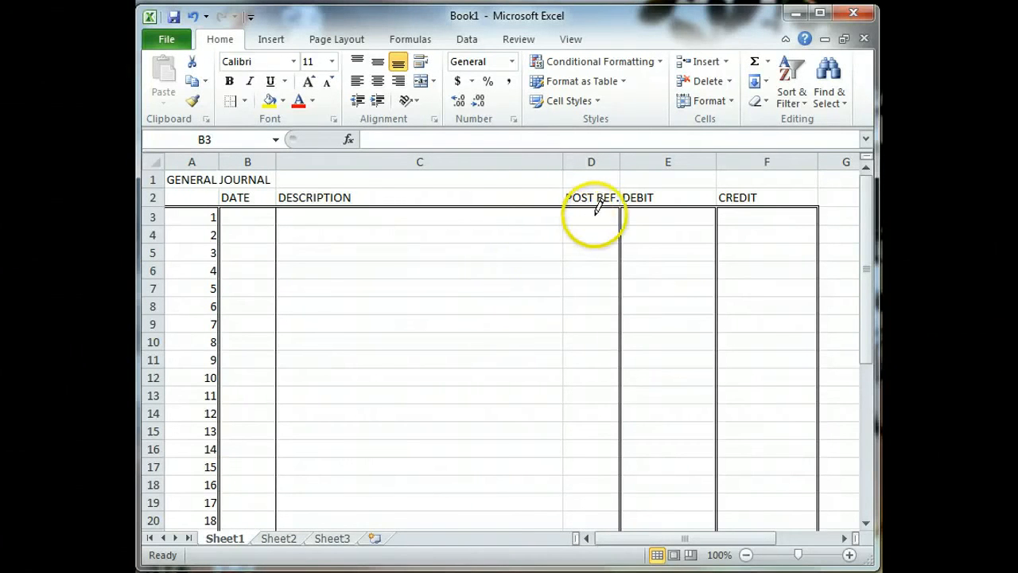
mouse_move(563, 214)
mouse_down()
mouse_move(556, 545)
mouse_move(589, 379)
mouse_move(573, 267)
mouse_up()
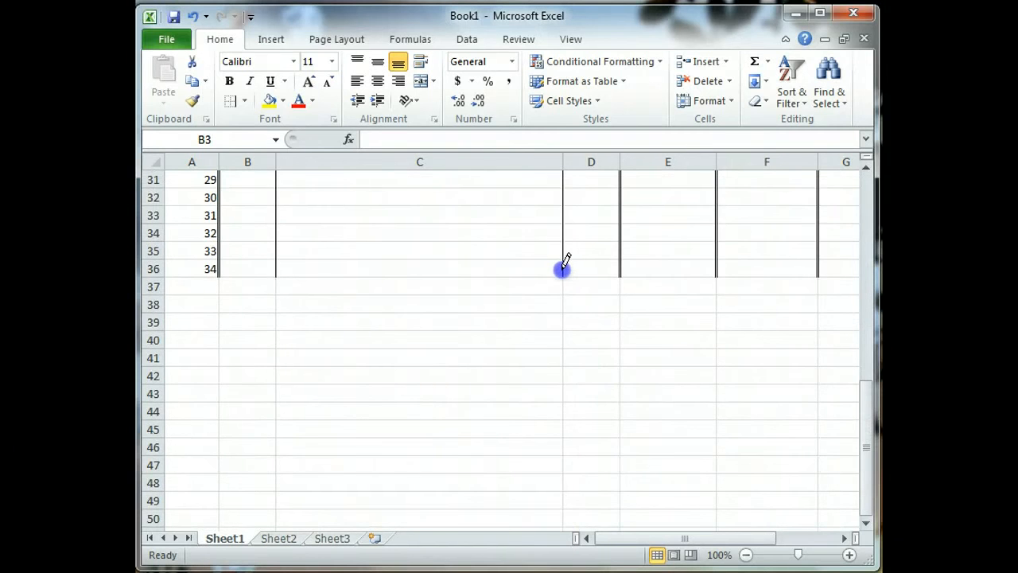
scroll(541, 278, up, 10)
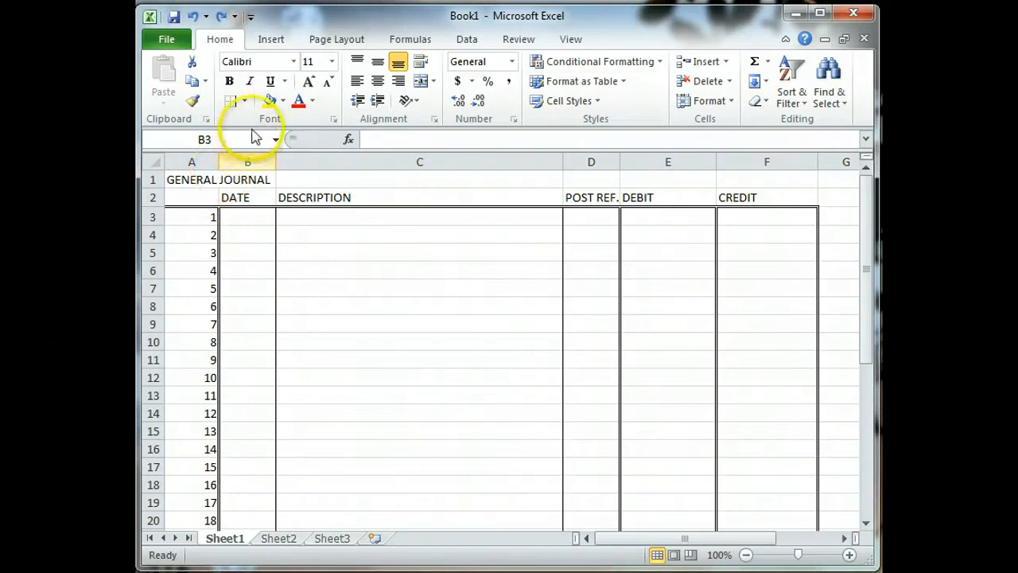
Try a single border line beneath cell B1 and undo it.
click(245, 100)
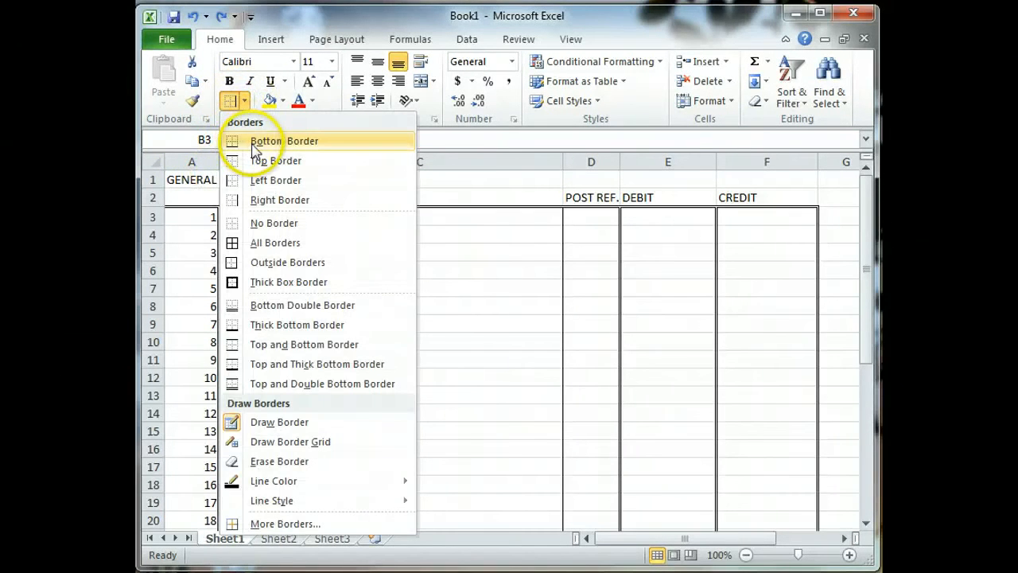
click(193, 168)
click(236, 176)
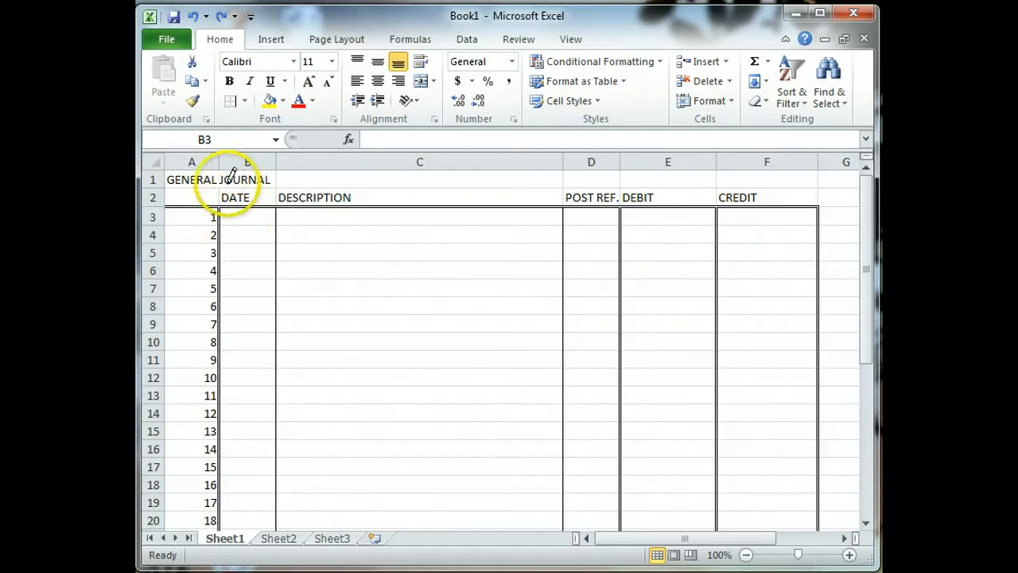
click(226, 182)
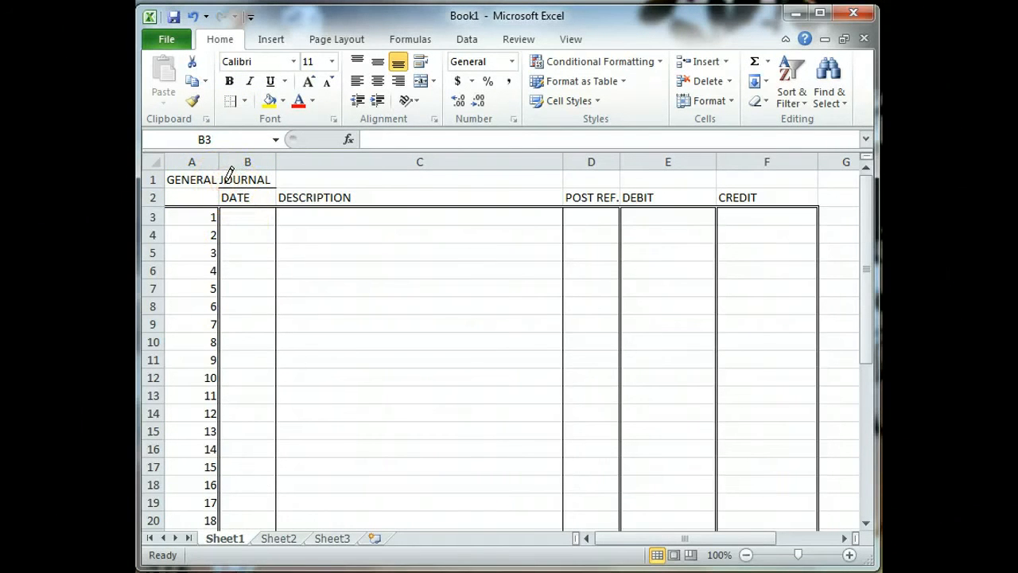
key(Escape)
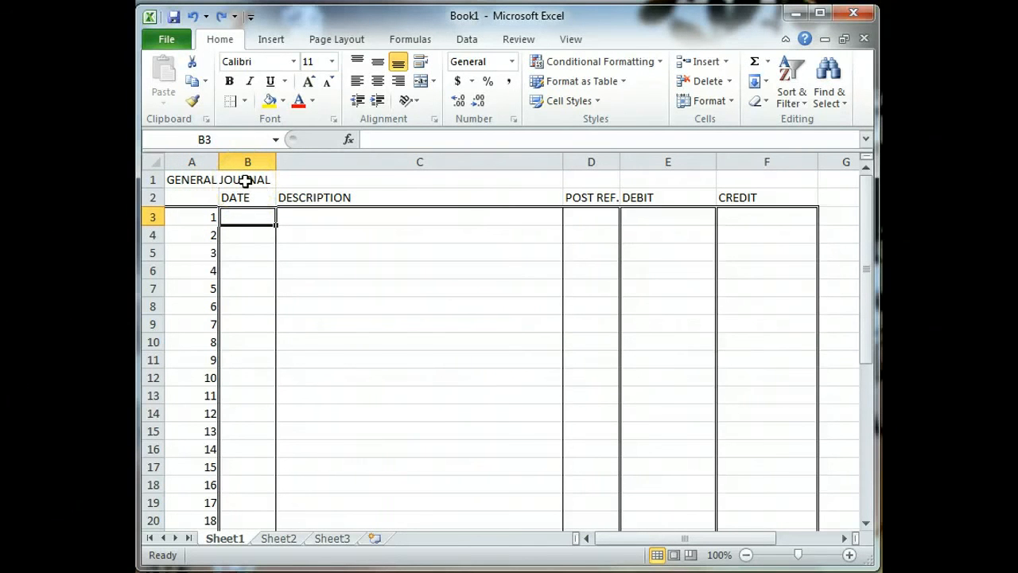
Merge and center the GENERAL JOURNAL title across A1:F1 and make it bold.
click(228, 181)
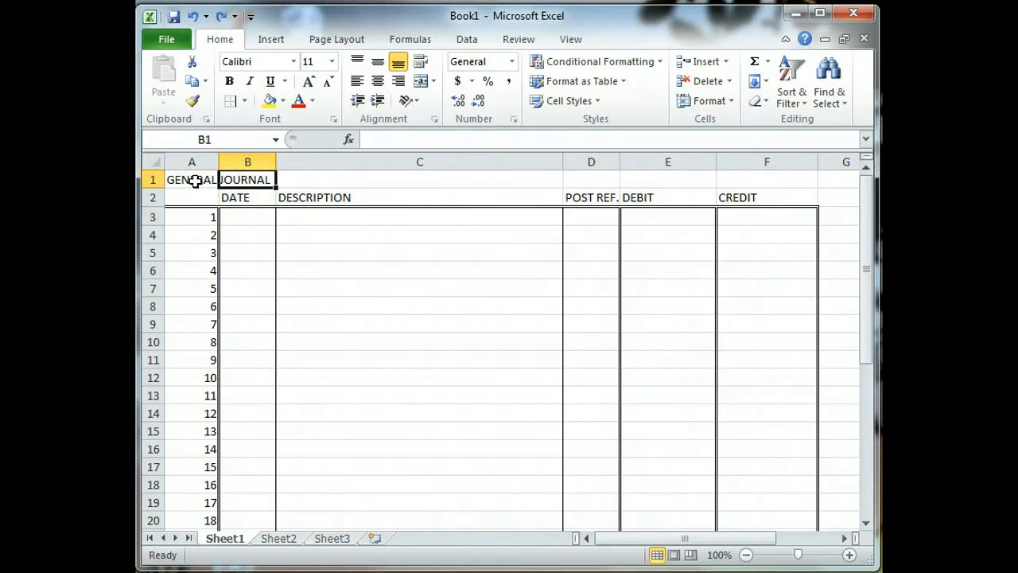
drag(195, 181, 364, 180)
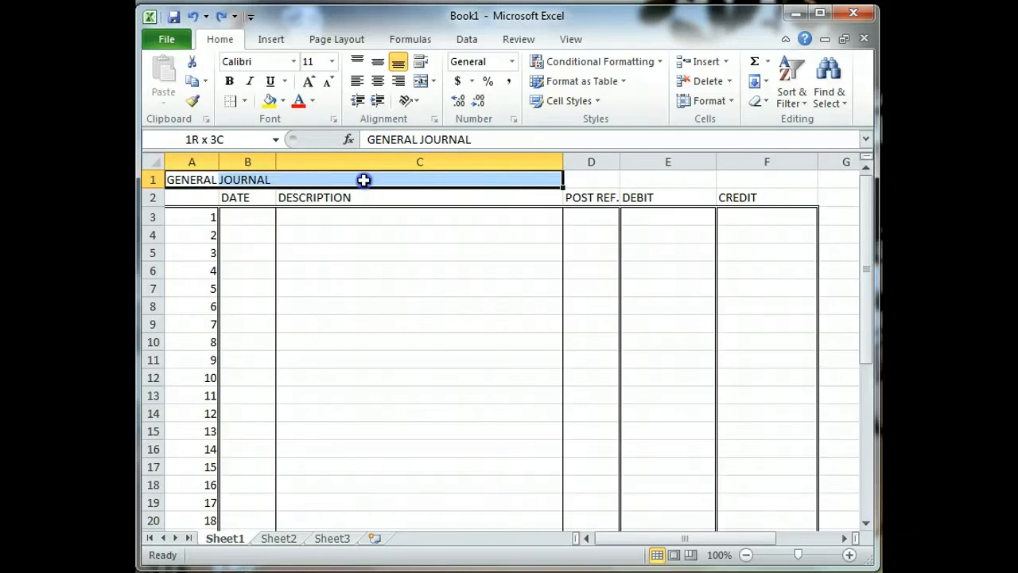
drag(193, 180, 752, 177)
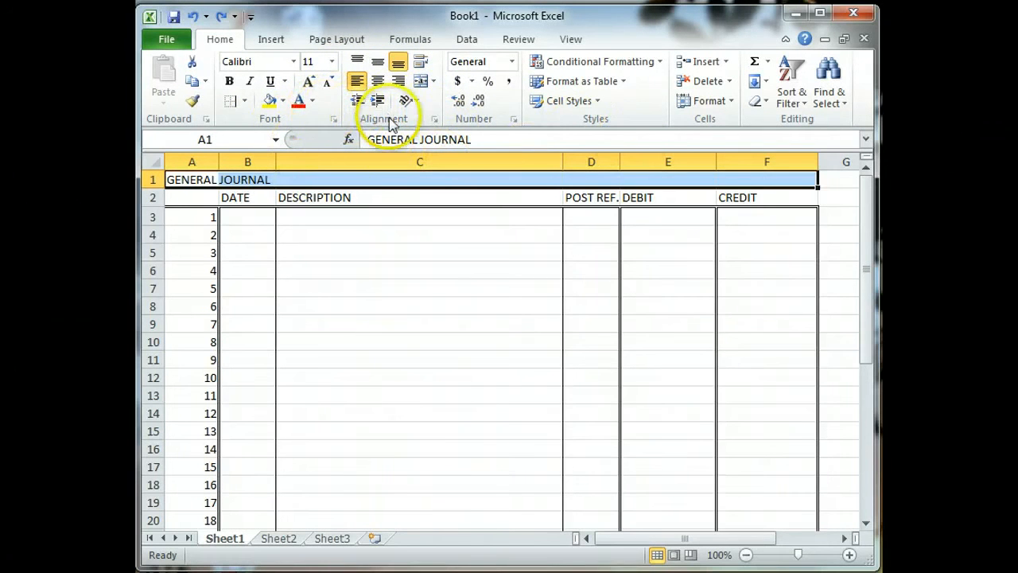
click(420, 82)
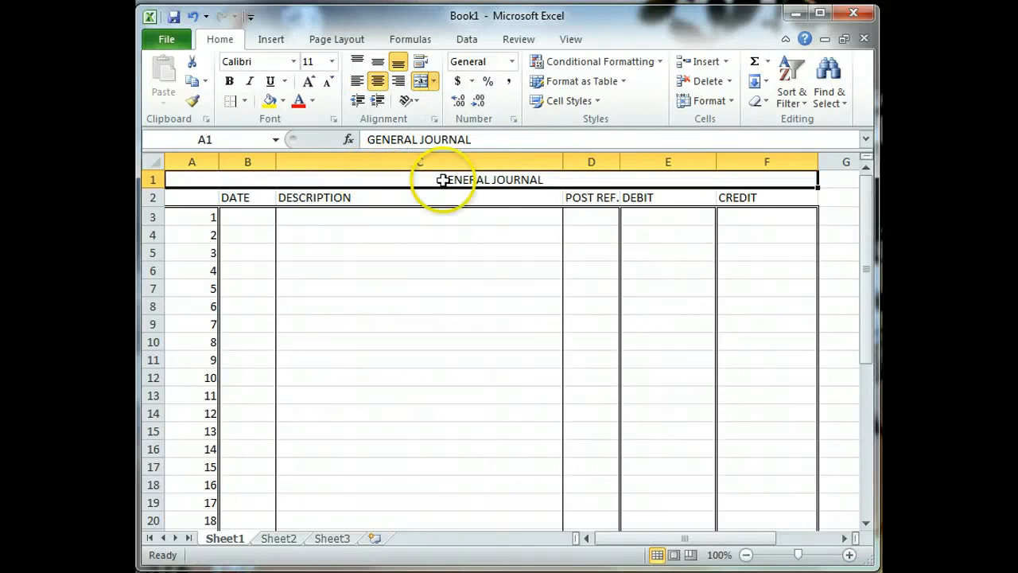
click(230, 81)
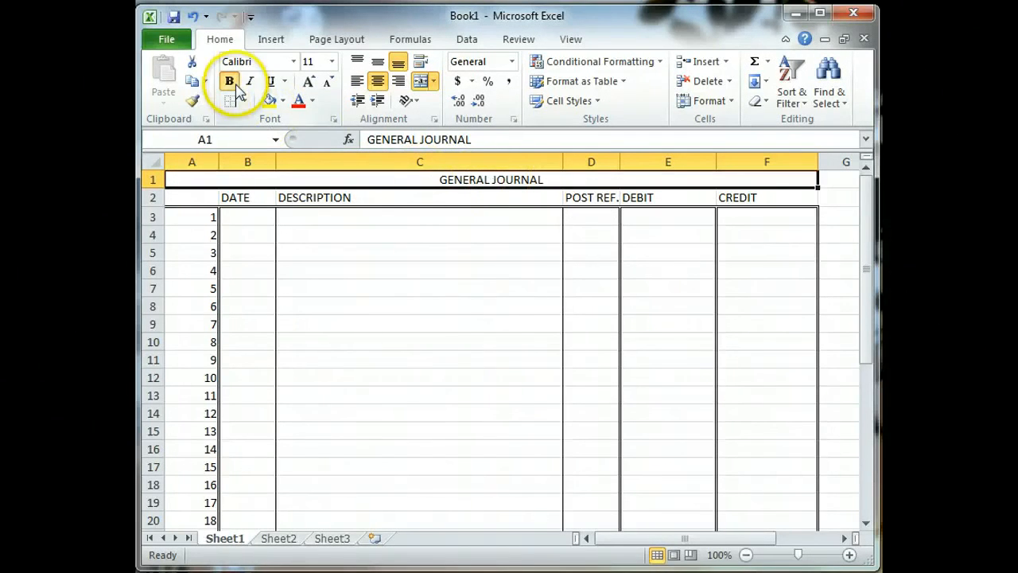
click(340, 198)
click(333, 219)
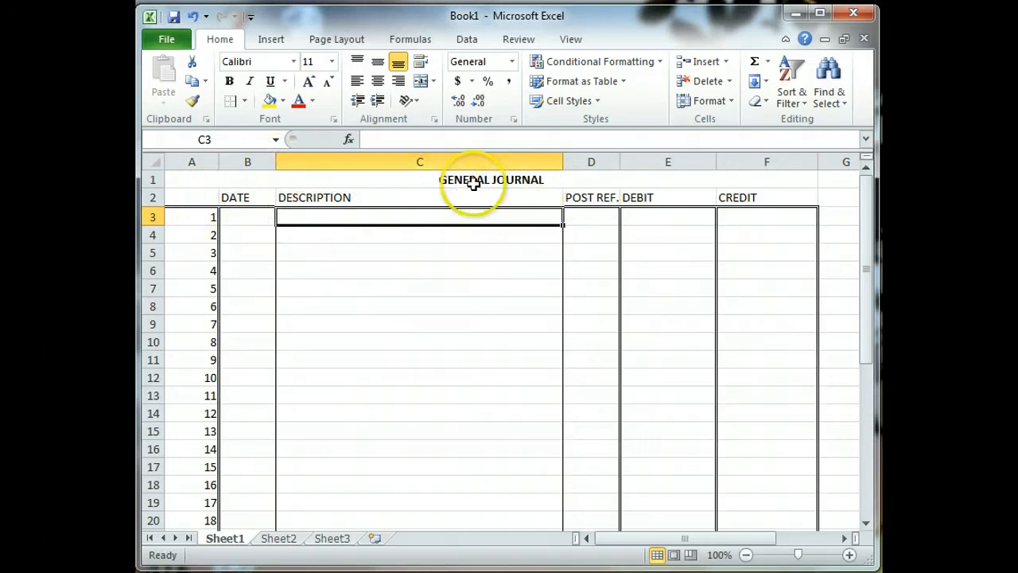
Draw a thin single horizontal line beneath the title row from column A to column F.
click(403, 181)
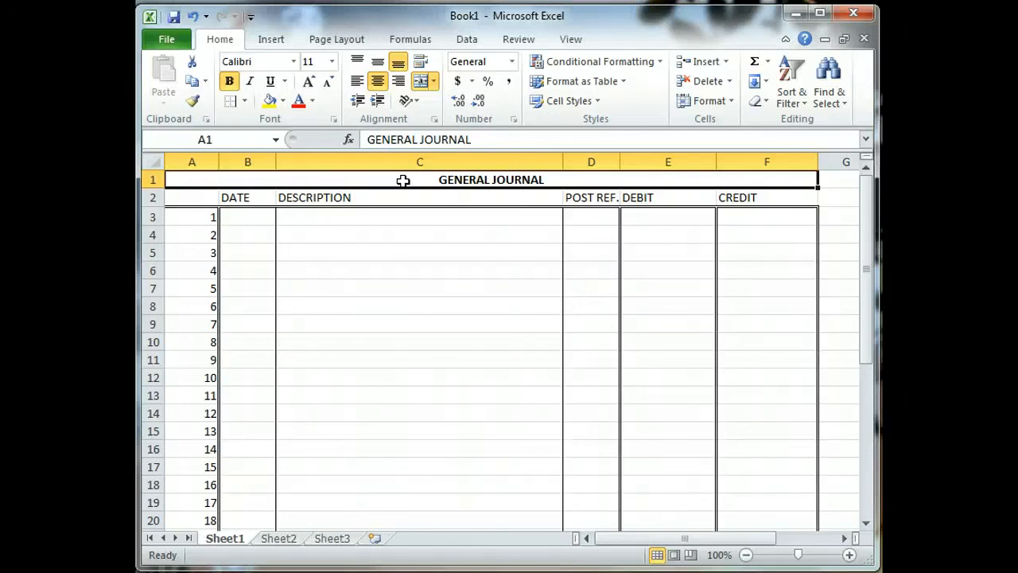
click(247, 102)
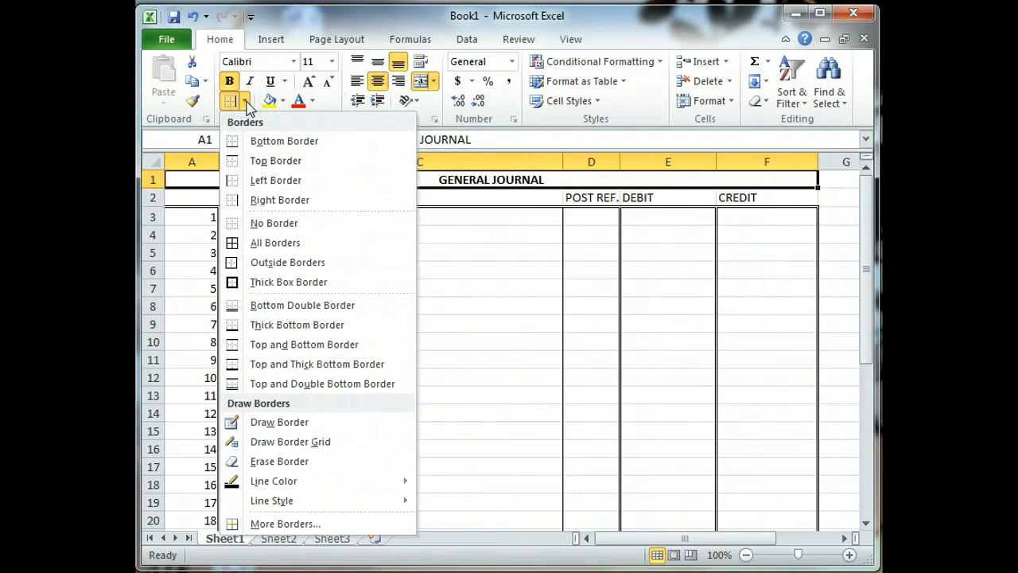
mouse_move(318, 500)
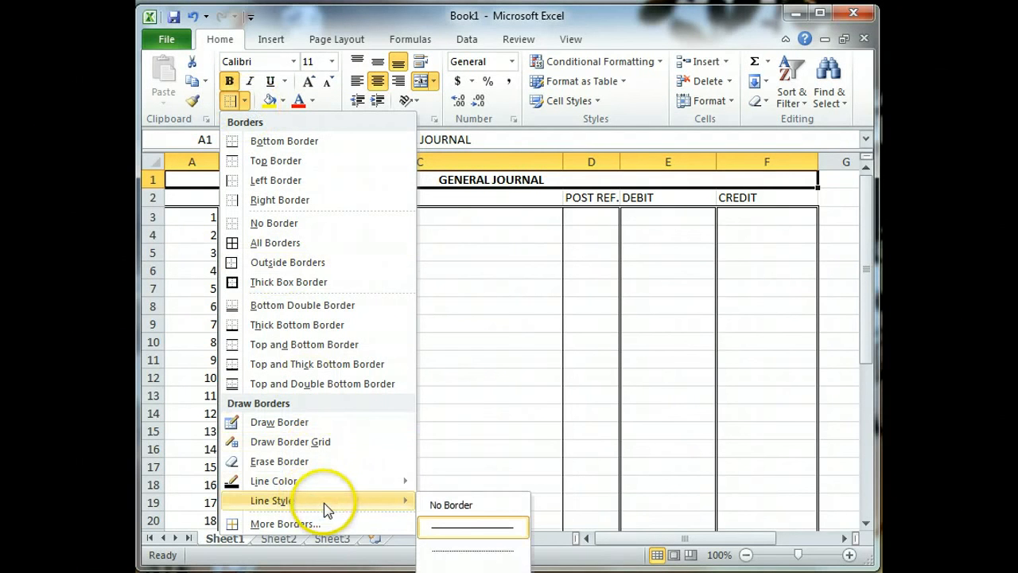
click(473, 525)
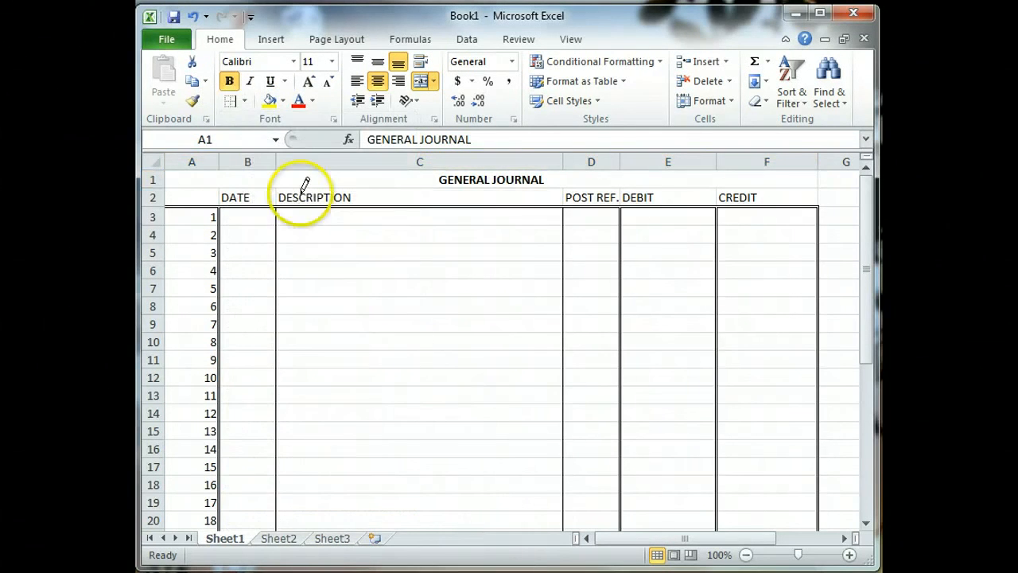
mouse_move(189, 179)
mouse_down()
mouse_move(485, 198)
mouse_move(606, 175)
mouse_move(768, 182)
mouse_up()
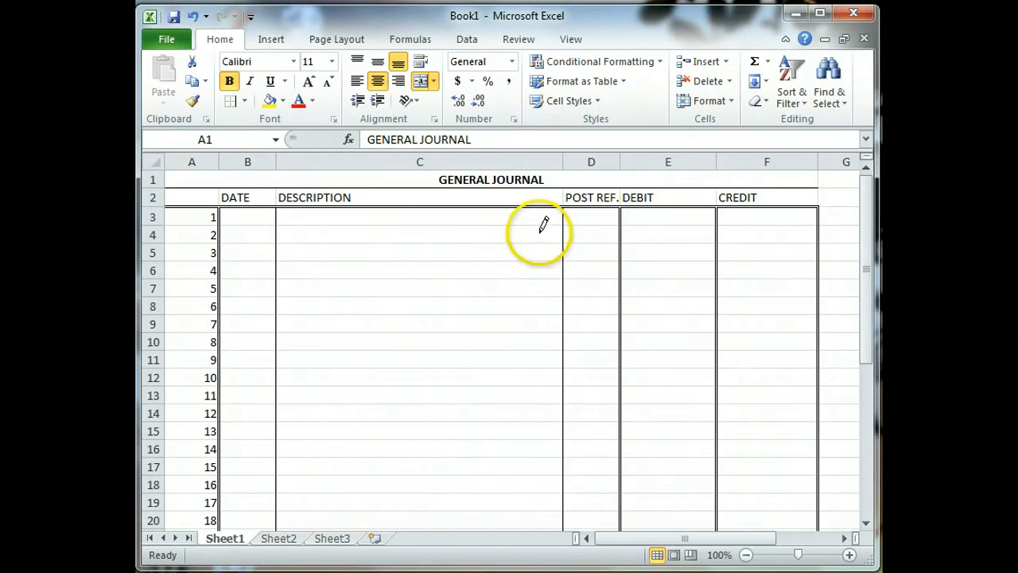
click(512, 233)
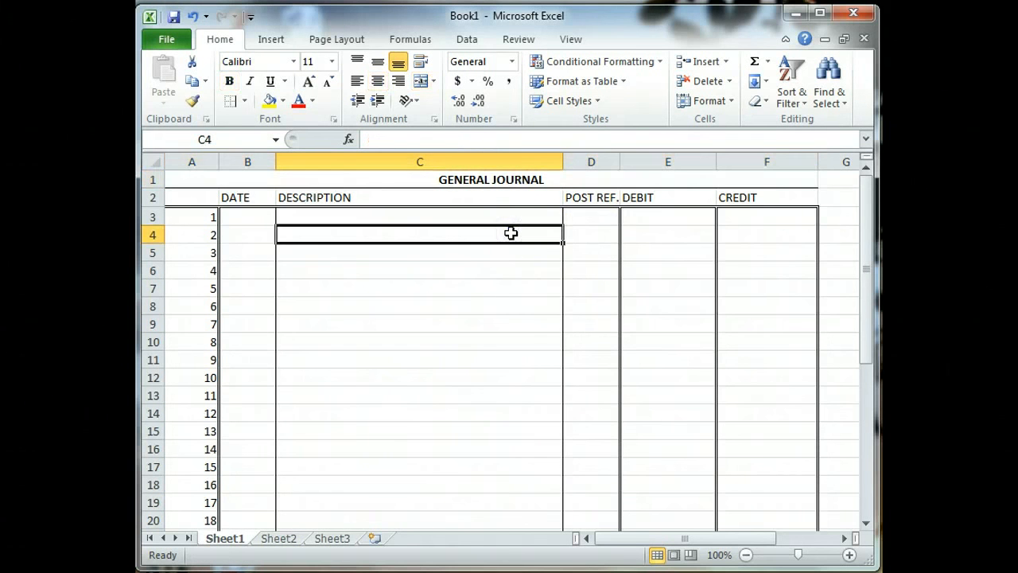
Try All Borders on the journal body B3:F36 and undo it.
scroll(480, 356, down, 1)
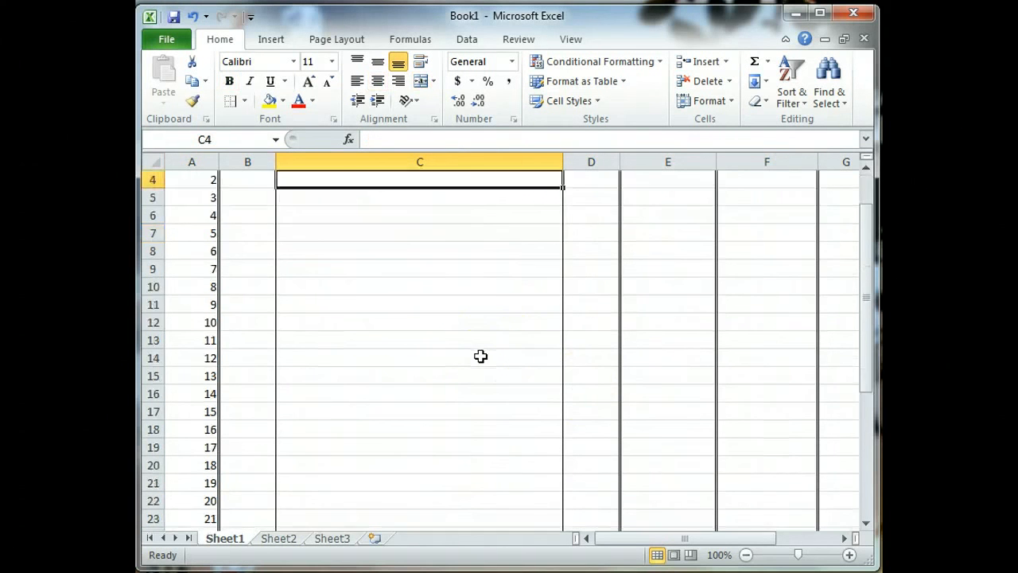
scroll(480, 356, up, 1)
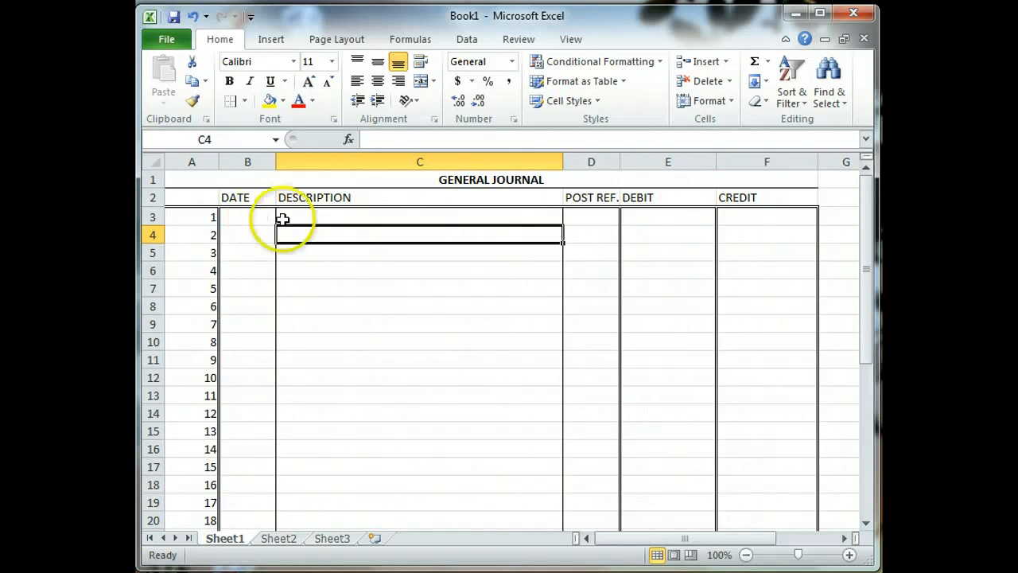
drag(247, 216, 777, 495)
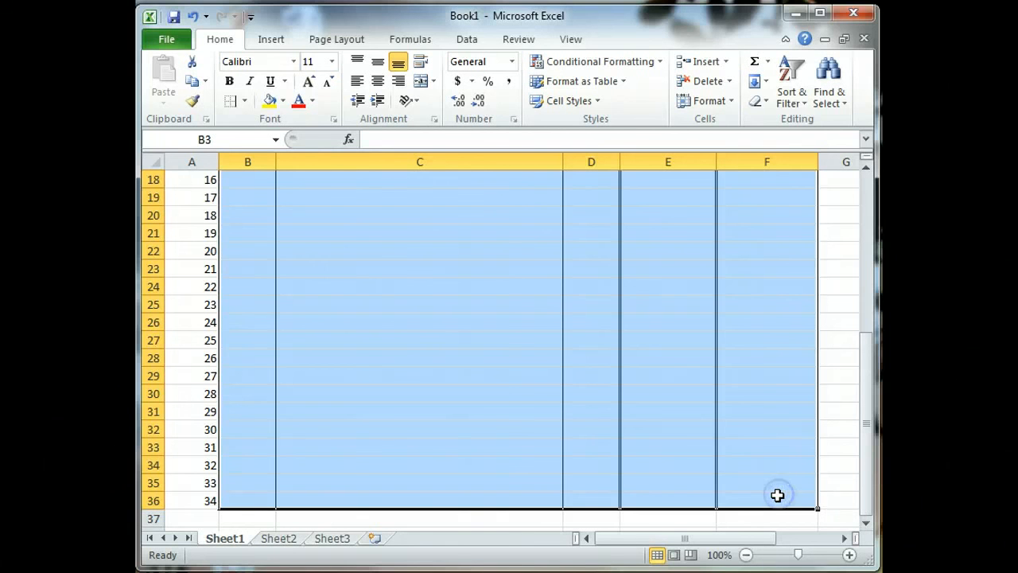
click(245, 102)
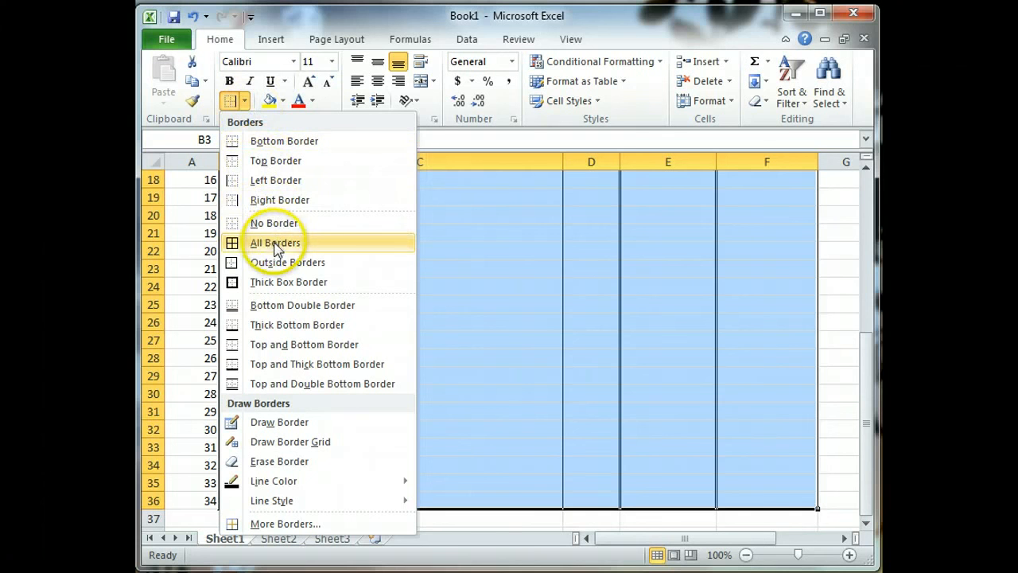
click(275, 244)
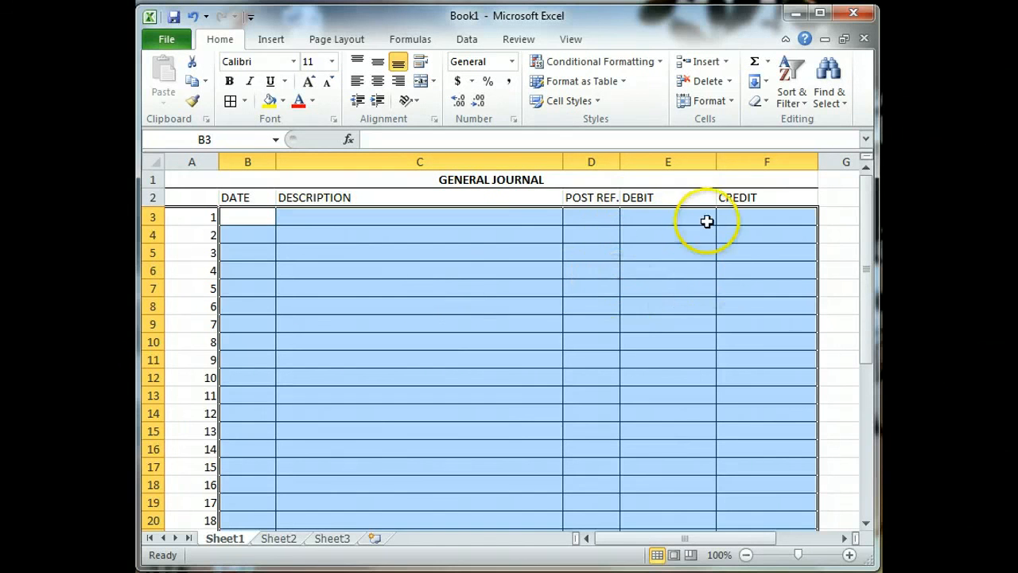
click(195, 16)
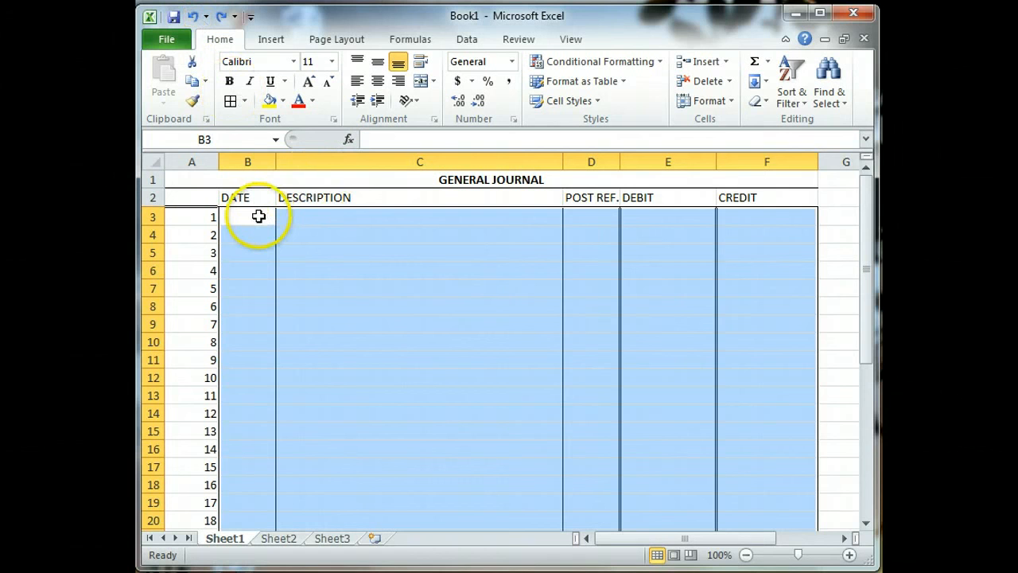
Apply a bottom border to the journal body range B3:F36.
click(244, 101)
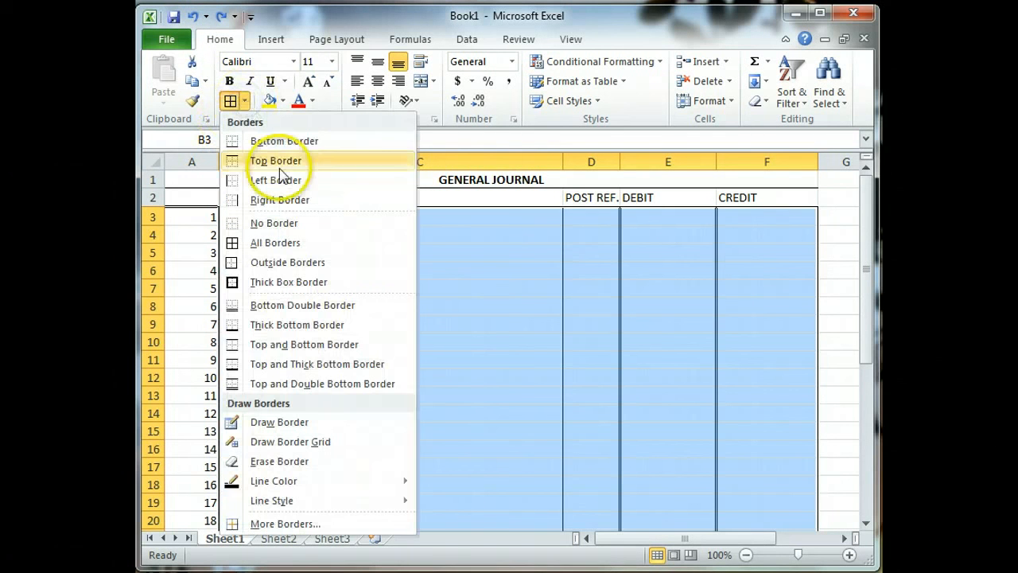
click(292, 143)
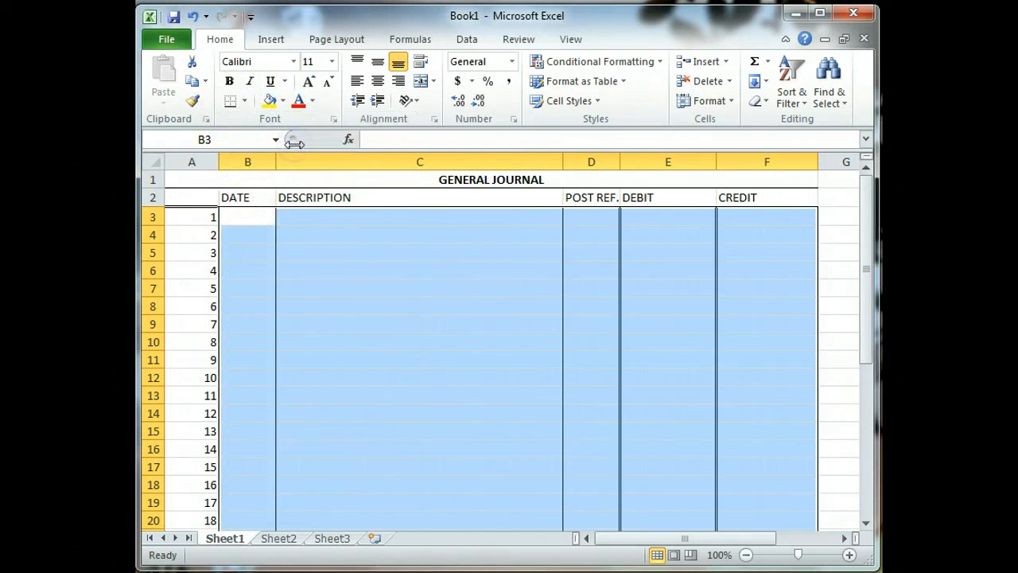
click(315, 270)
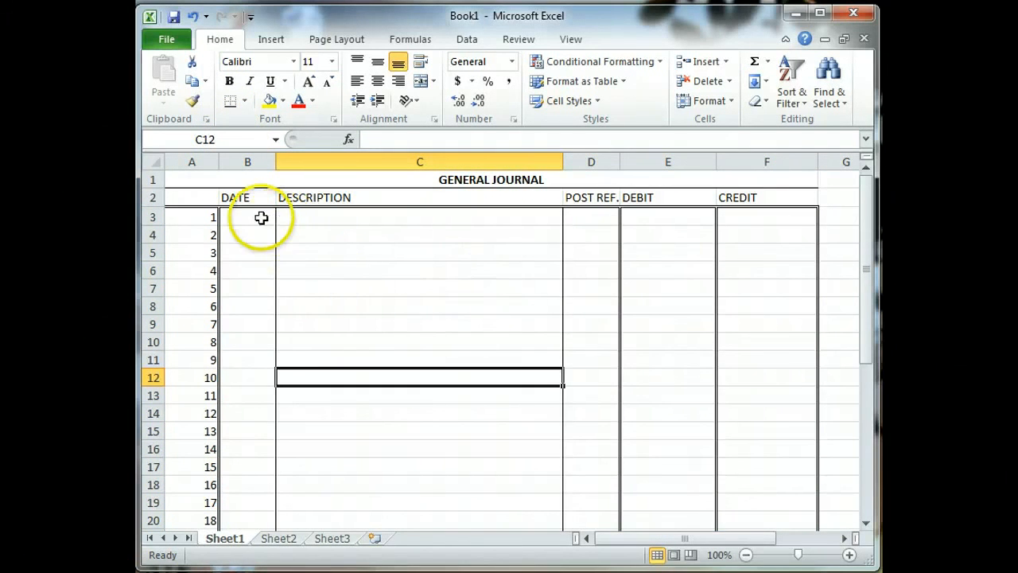
drag(254, 209, 737, 501)
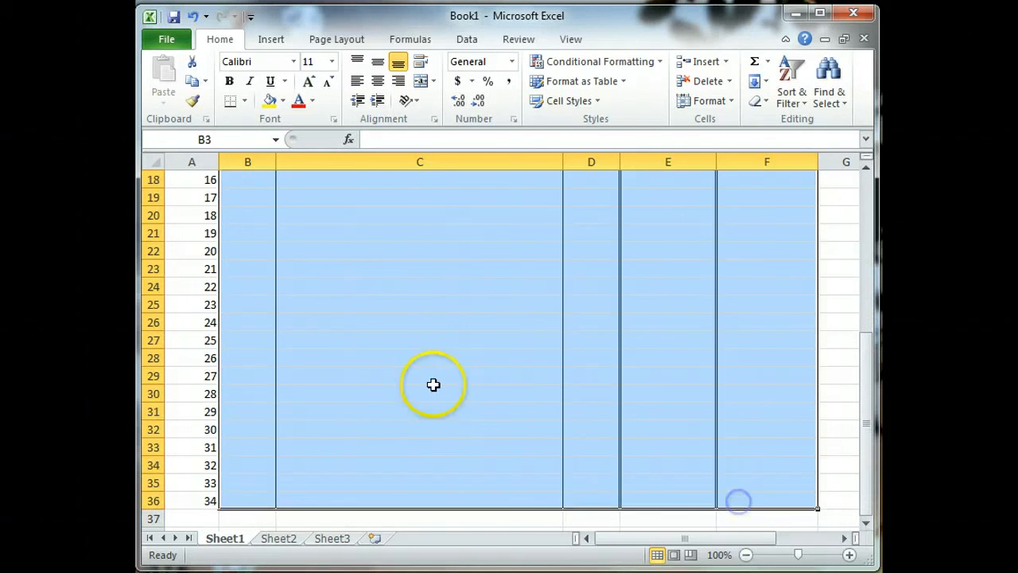
click(450, 400)
scroll(450, 404, up, 4)
scroll(450, 404, up, 2)
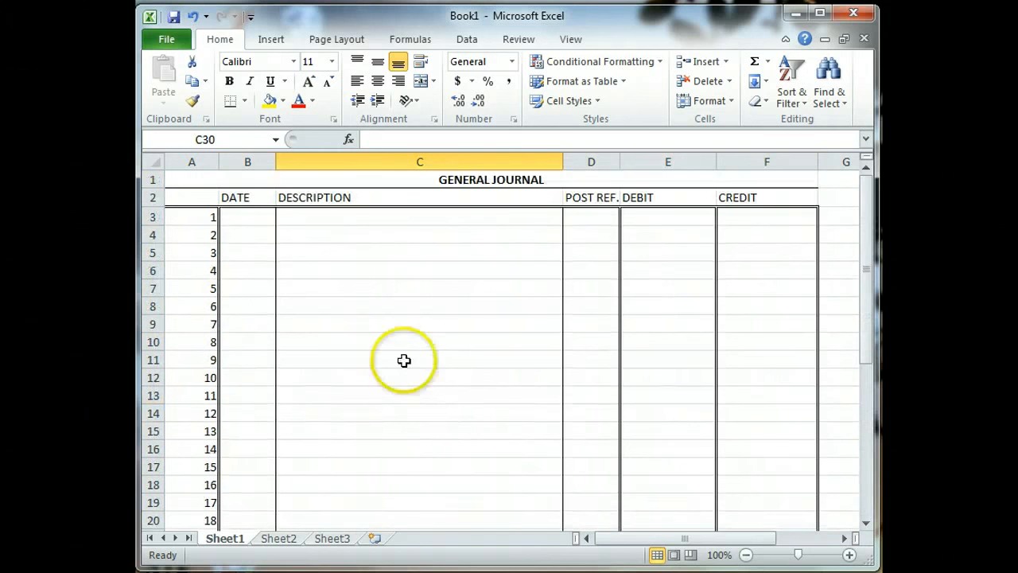
click(369, 253)
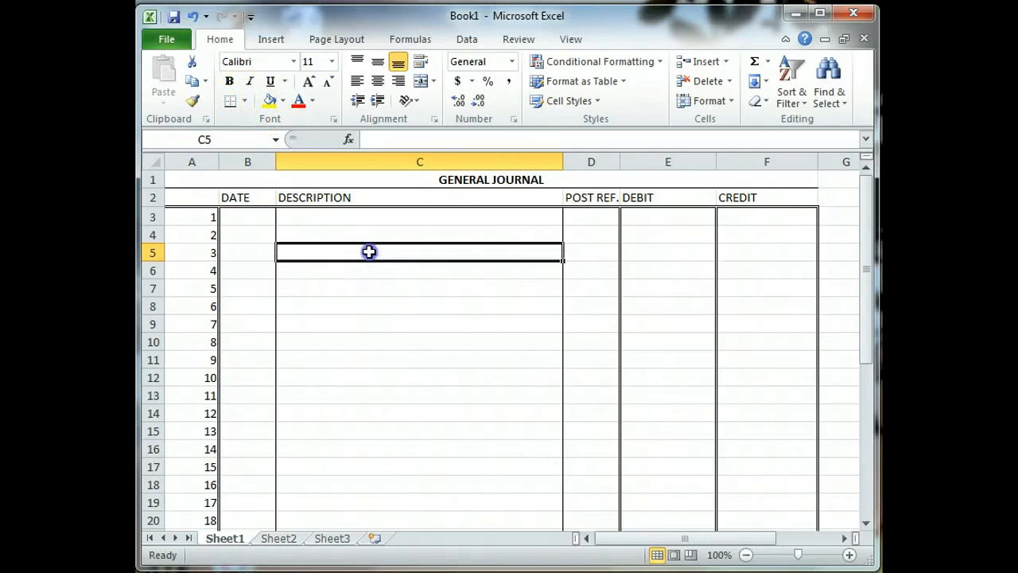